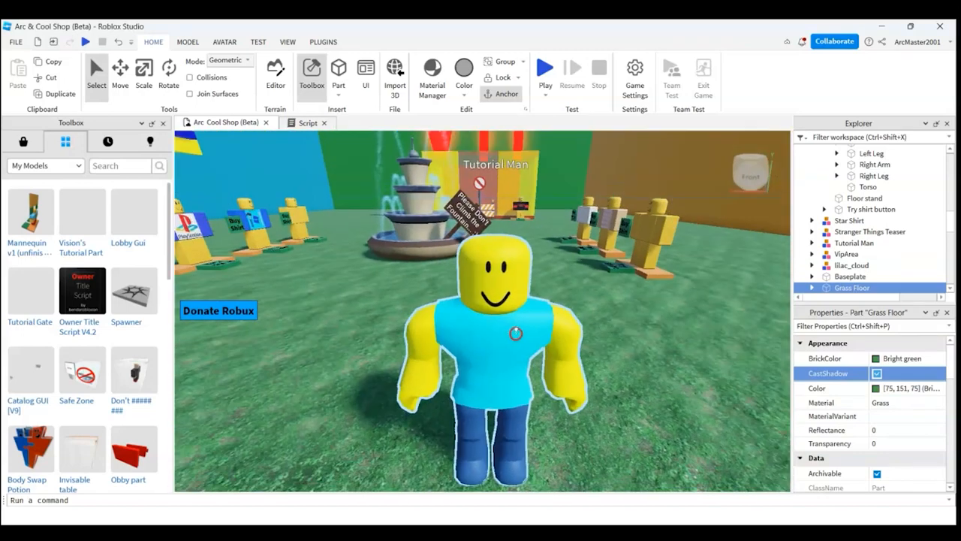
# Examine the existing shop scene, including the Tutorial Man, fountain, VIP area, spawn pad and developer statues
pyautogui.scroll(-3, 512, 330)
pyautogui.press('w')
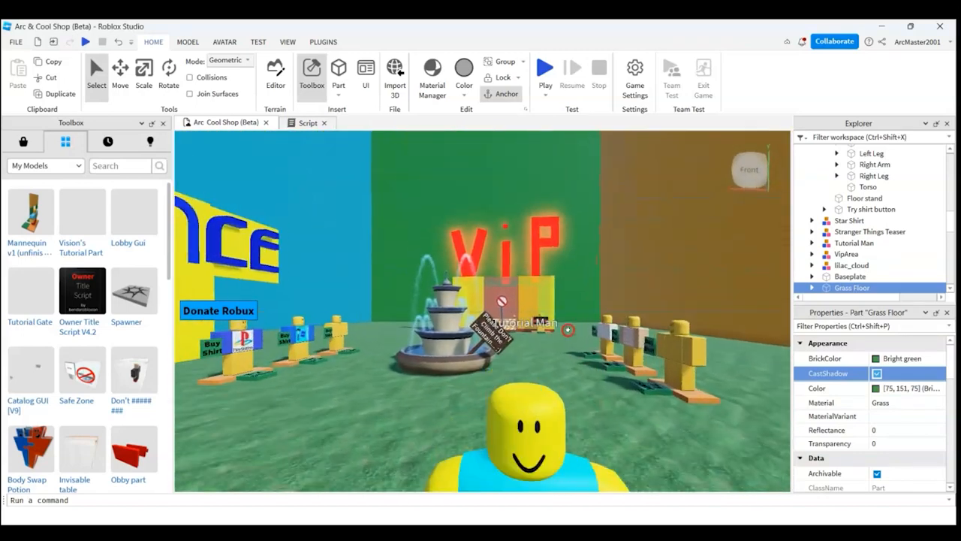
pyautogui.press('s')
pyautogui.press('s')
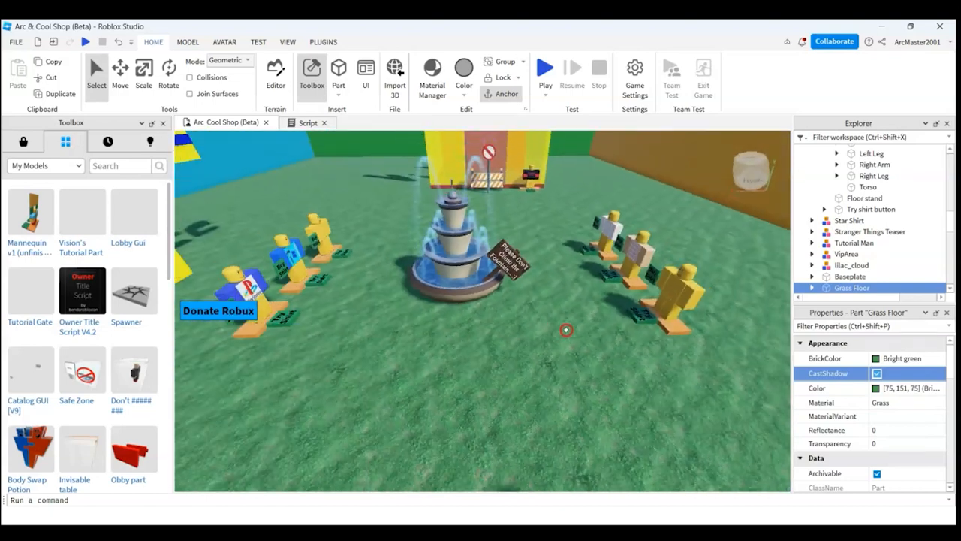
pyautogui.press('s')
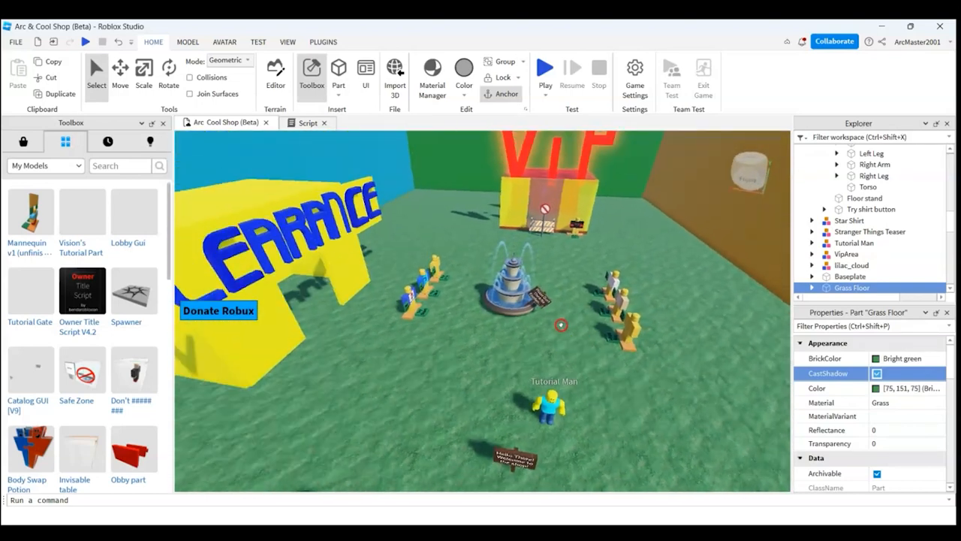
pyautogui.press('w')
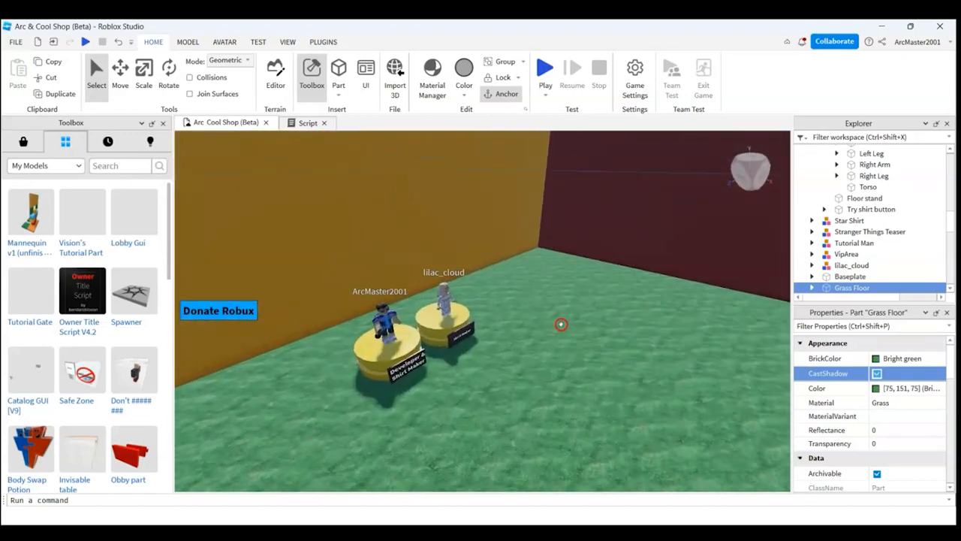
pyautogui.press('w')
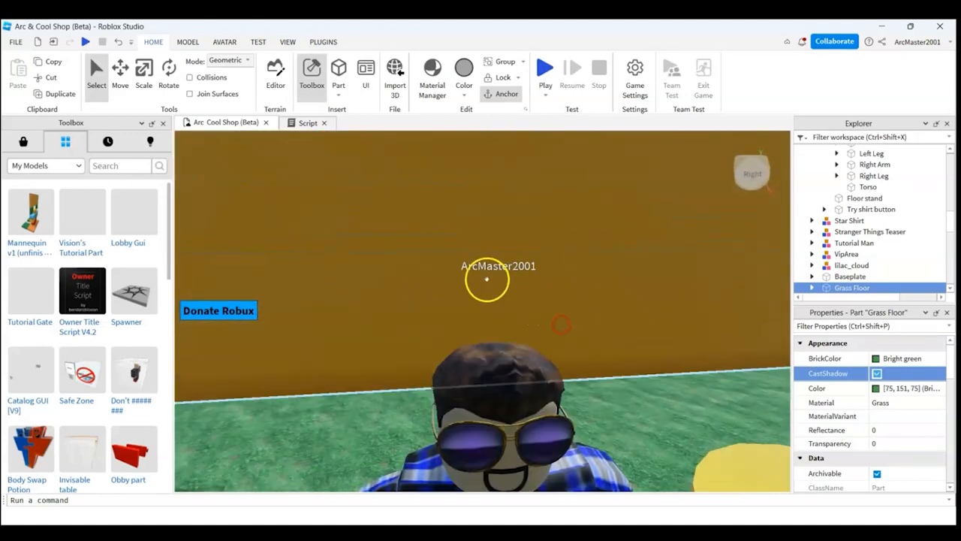
pyautogui.moveTo(636, 316); pyautogui.dragTo(636, 317, button='right')
pyautogui.press('w')
pyautogui.press('s')
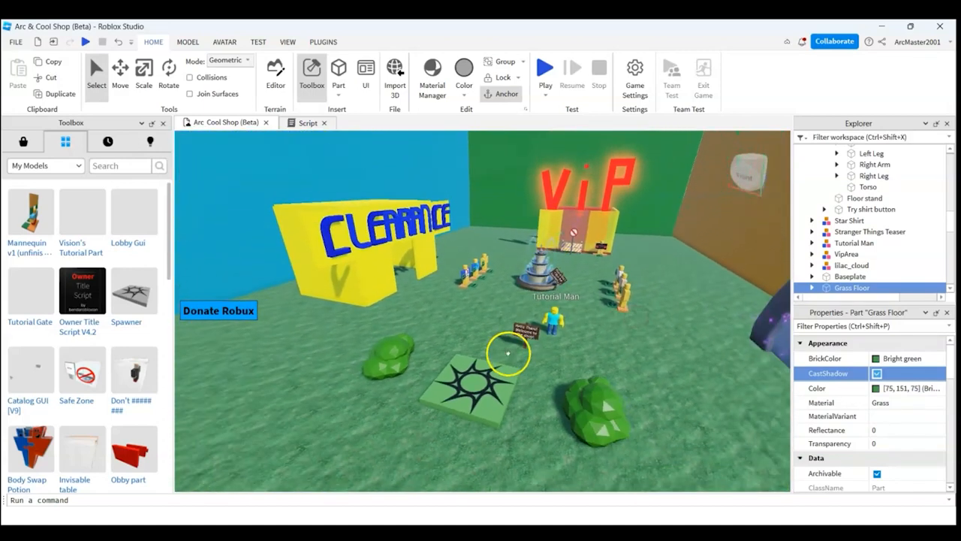
pyautogui.press('w')
pyautogui.moveTo(561, 337); pyautogui.dragTo(561, 337, button='right')
pyautogui.press('s')
pyautogui.press('s')
pyautogui.press('w')
pyautogui.press('s')
pyautogui.press('s')
pyautogui.press('w')
pyautogui.moveTo(483, 337); pyautogui.dragTo(482, 337, button='right')
pyautogui.moveTo(561, 348); pyautogui.dragTo(561, 347, button='right')
pyautogui.press('w')
pyautogui.moveTo(569, 420); pyautogui.dragTo(569, 420, button='right')
pyautogui.press('s')
pyautogui.press('w')
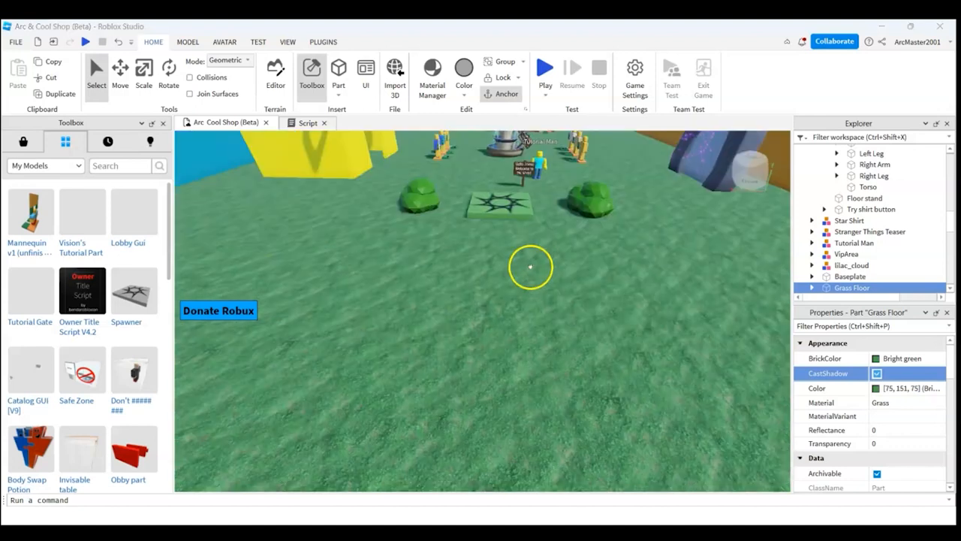
# Insert an R6 masculine Mesh Avatar (2016) rig on the open grass in front of the spawn pad
pyautogui.press('w')
pyautogui.moveTo(531, 266); pyautogui.dragTo(528, 265, button='right')
pyautogui.press('s')
pyautogui.press('w')
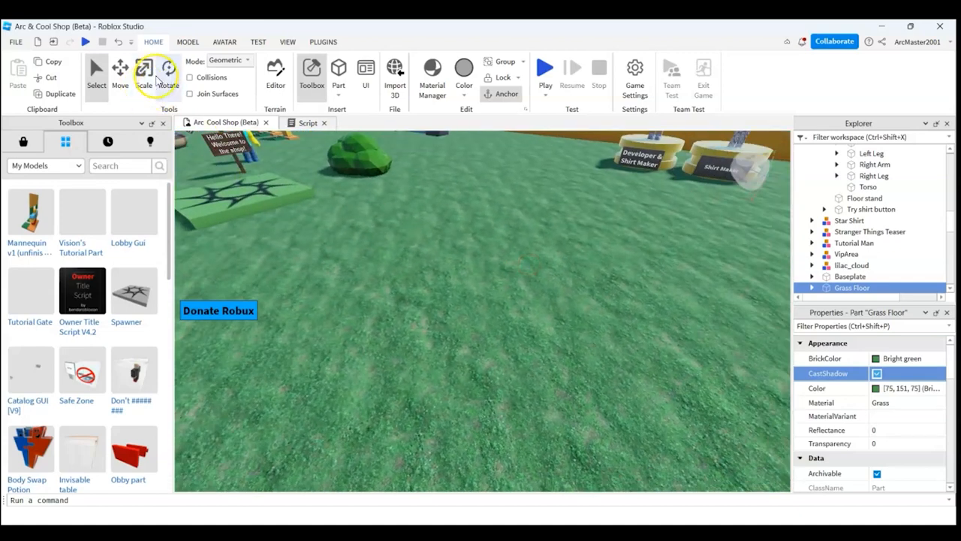
pyautogui.click(224, 42)
pyautogui.click(469, 77)
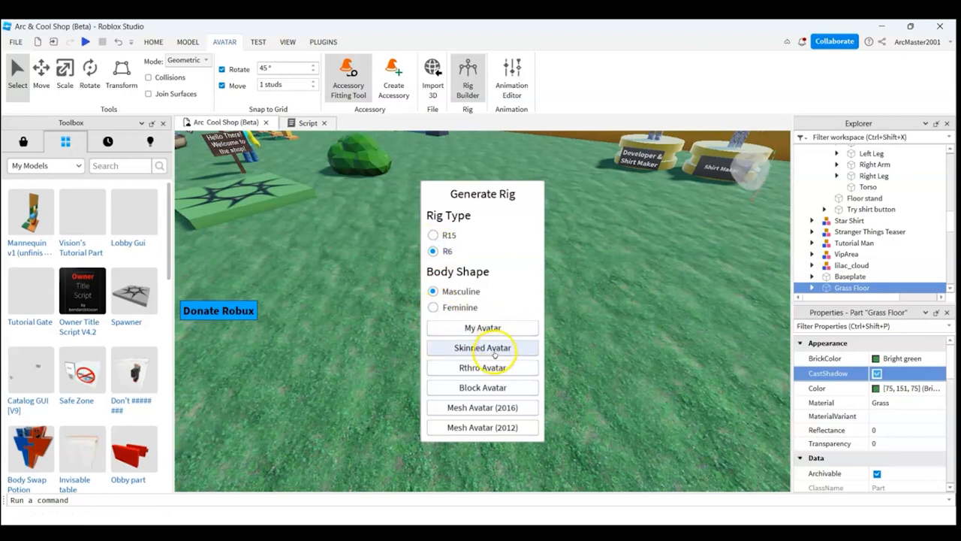
pyautogui.click(482, 407)
pyautogui.moveTo(596, 313); pyautogui.dragTo(597, 312, button='right')
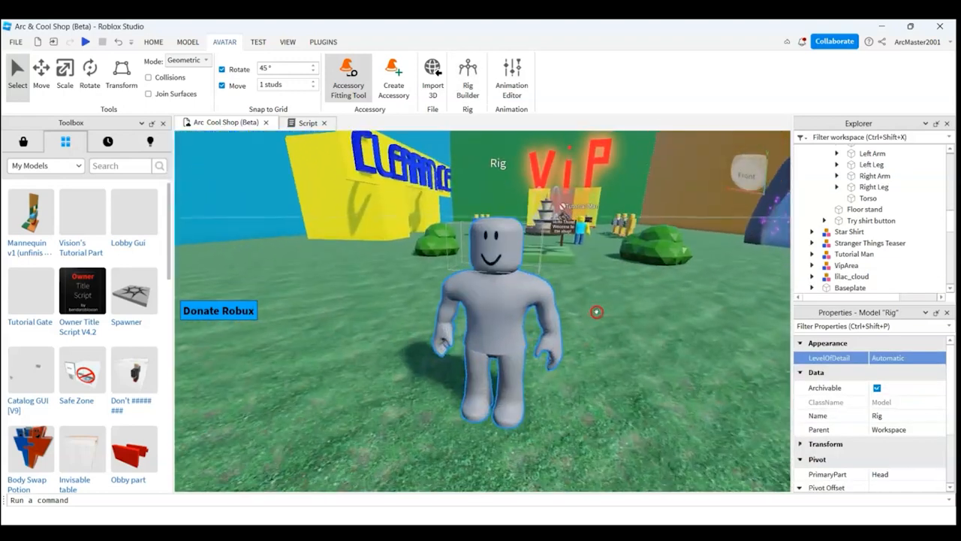
pyautogui.moveTo(525, 308); pyautogui.dragTo(527, 307, button='right')
pyautogui.click(476, 306)
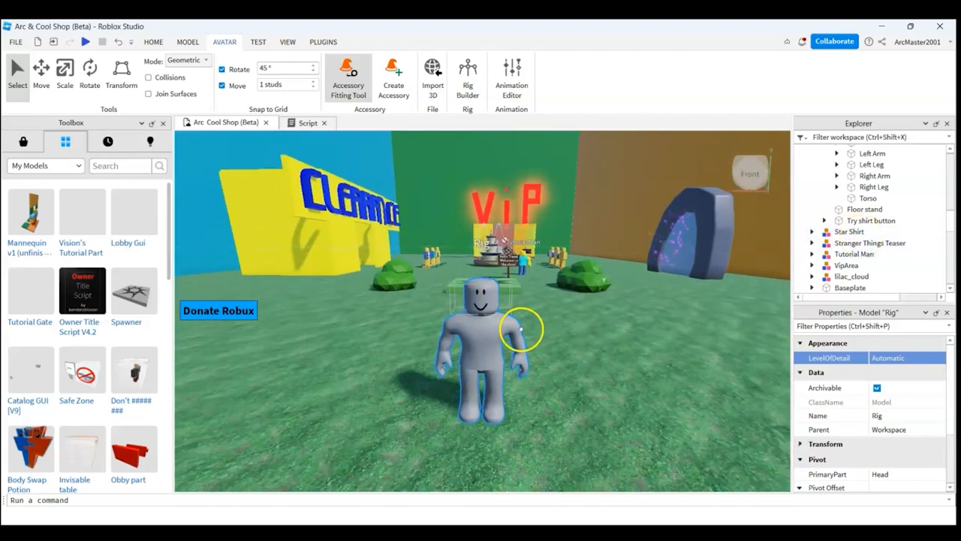
# Rename the new Rig model as Tutorial Man
pyautogui.scroll(-10, 854, 197)
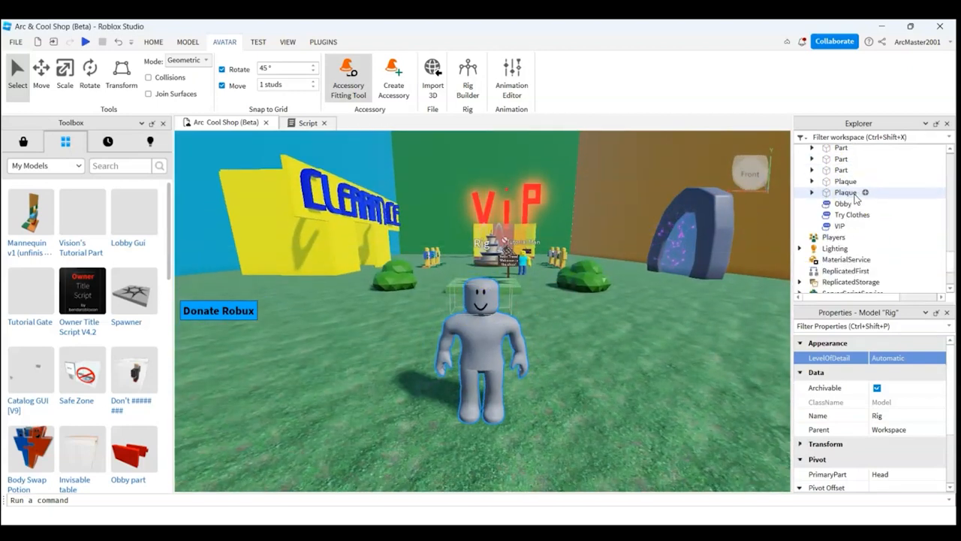
pyautogui.scroll(10, 841, 223)
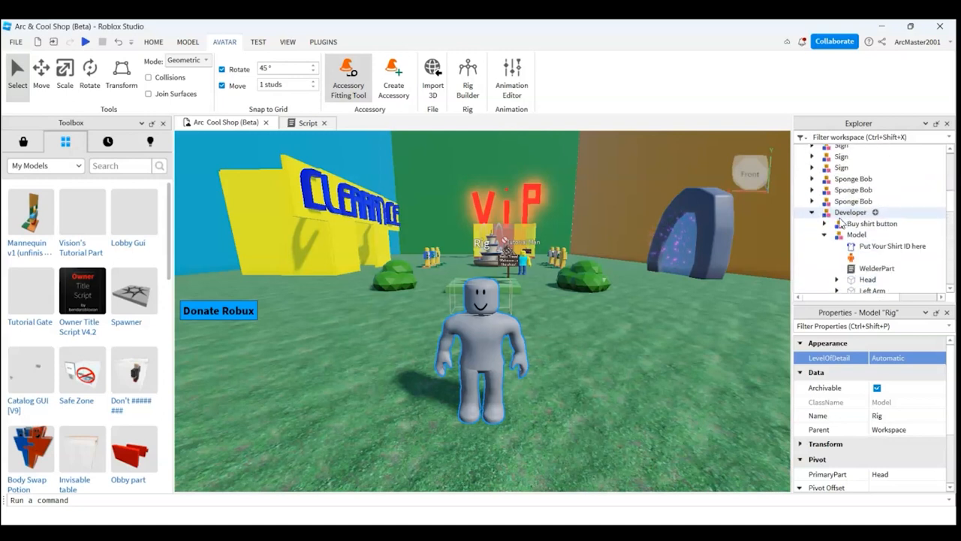
pyautogui.scroll(-2, 841, 241)
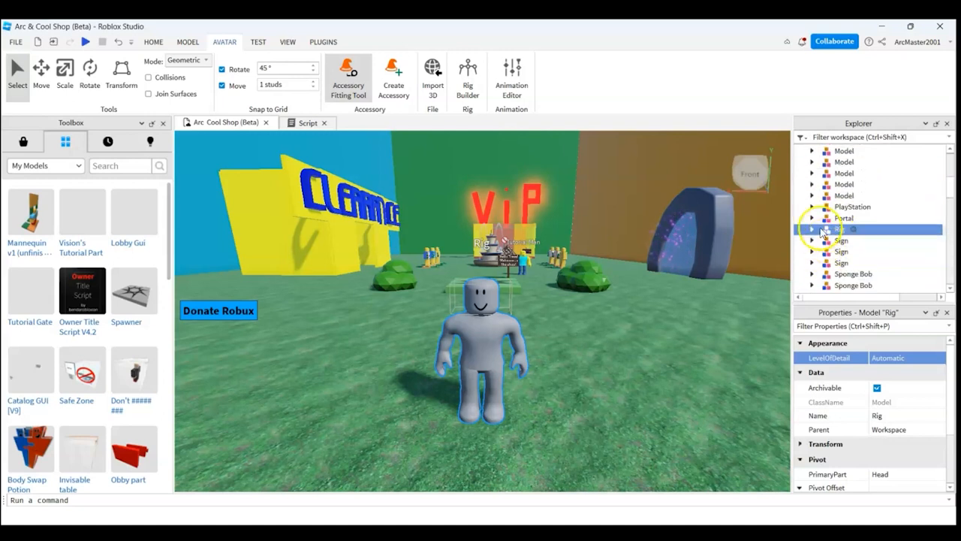
pyautogui.rightClick(837, 229)
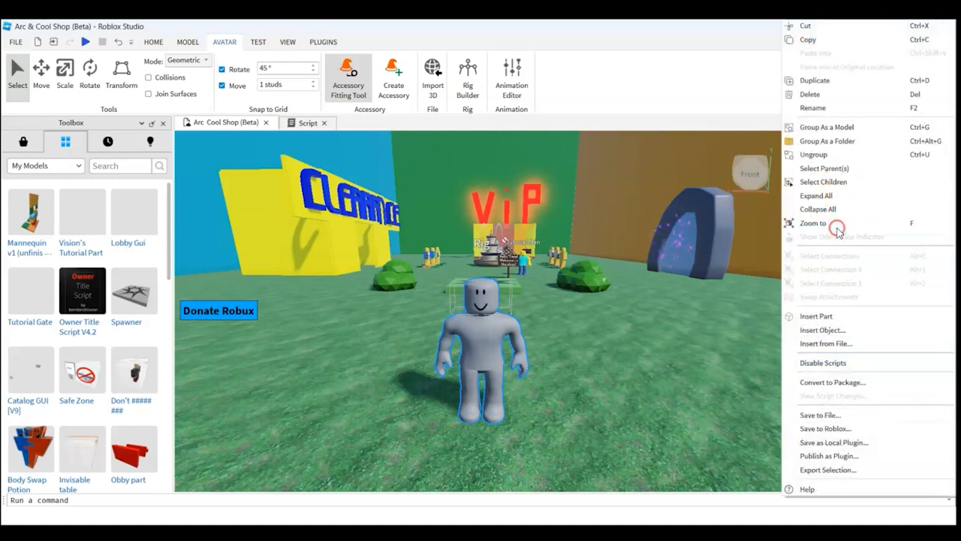
pyautogui.click(809, 107)
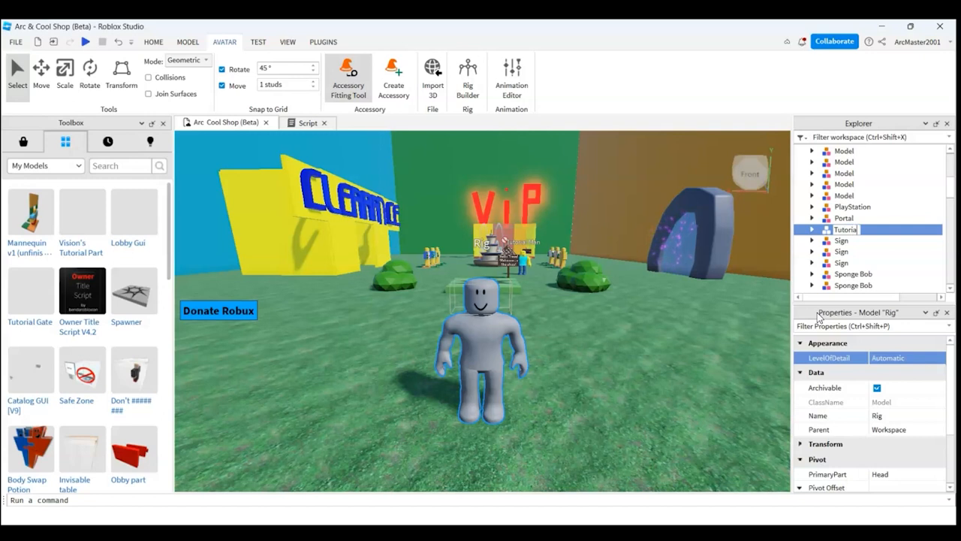
pyautogui.press('Return')
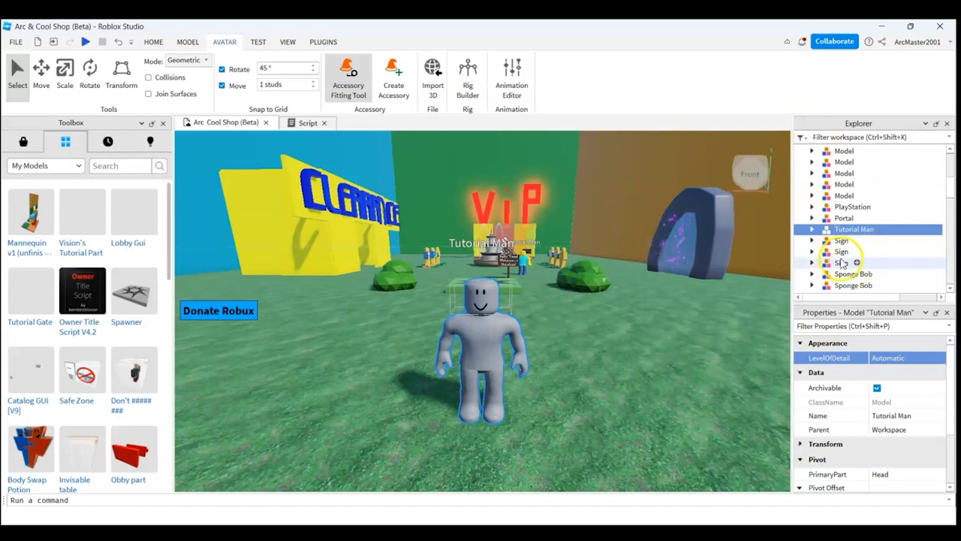
# Set HeadColor to bright yellow in the new Tutorial Man's Body Colors
pyautogui.click(812, 230)
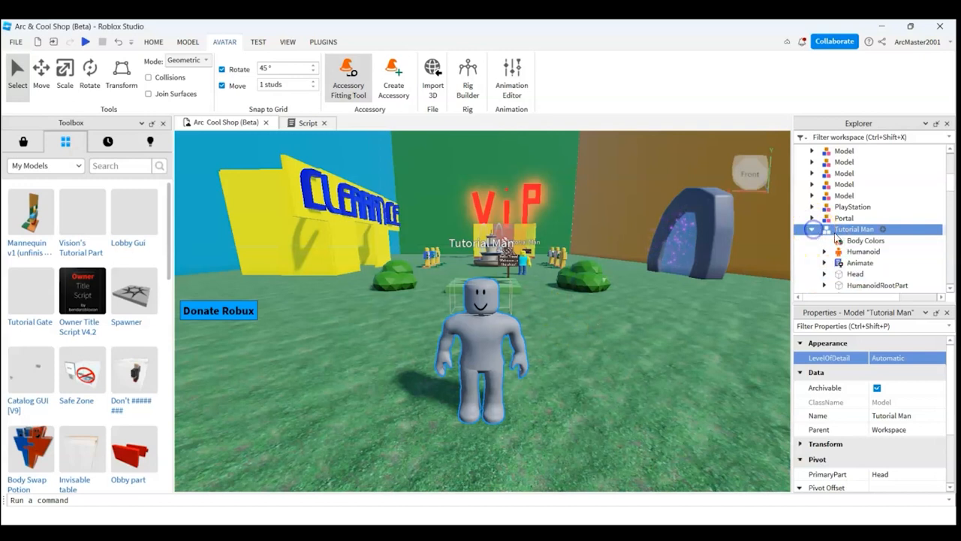
pyautogui.scroll(-2, 841, 210)
pyautogui.click(856, 178)
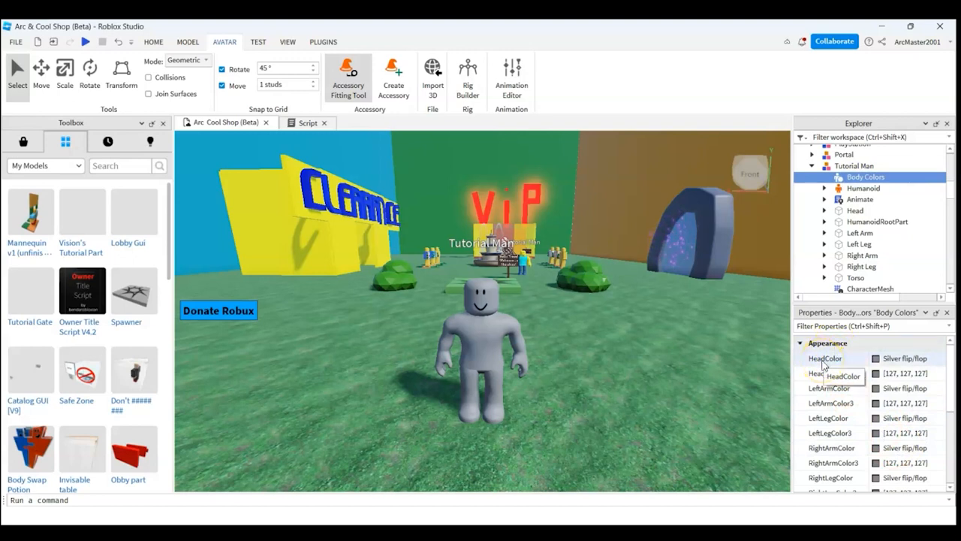
pyautogui.scroll(-2, 841, 487)
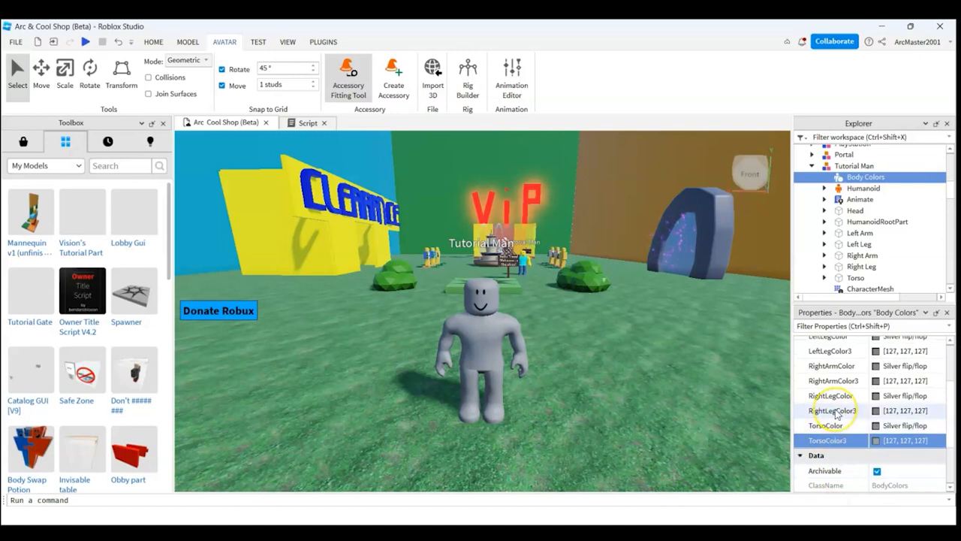
pyautogui.scroll(3, 836, 413)
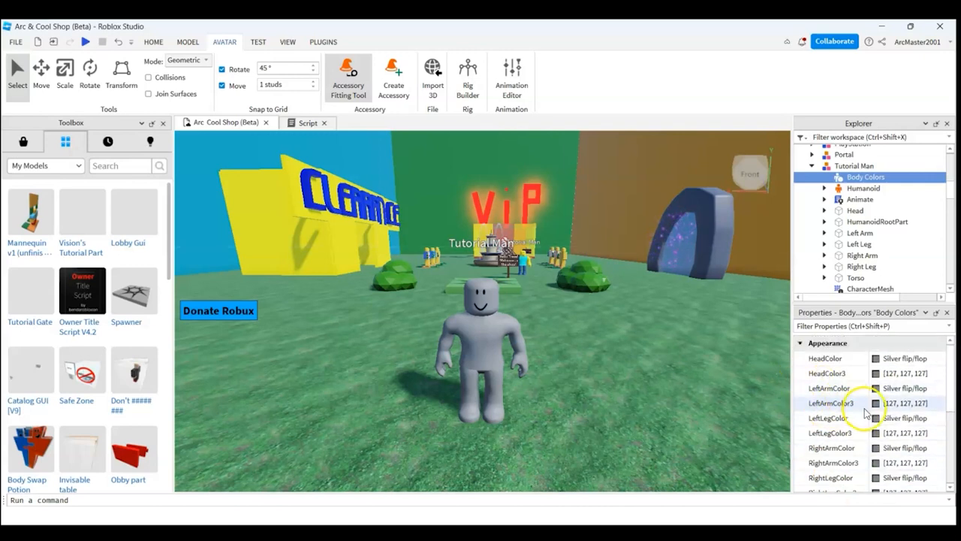
pyautogui.click(881, 361)
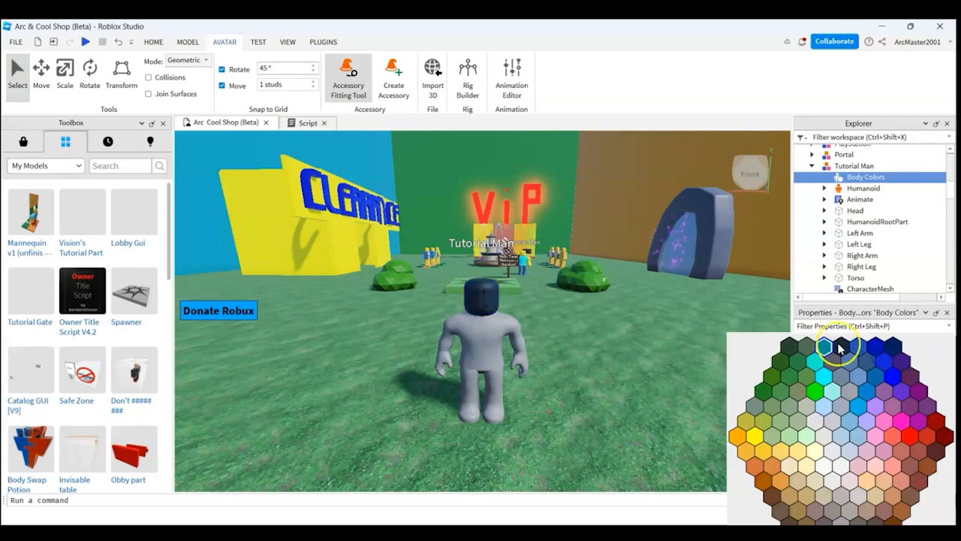
pyautogui.click(760, 442)
# Set the rig's LeftArmColor3 to pure yellow (255, 255, 0)
pyautogui.scroll(-1, 876, 380)
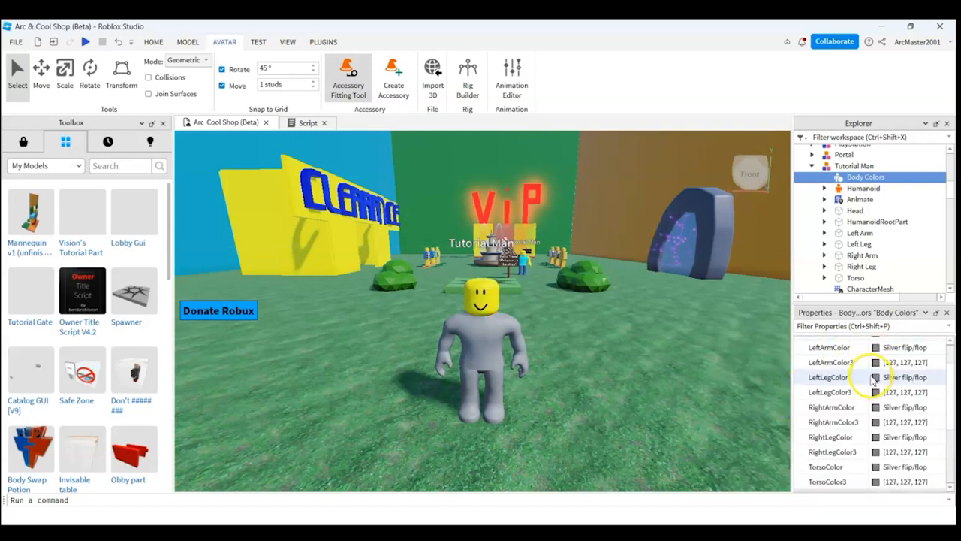
pyautogui.click(864, 364)
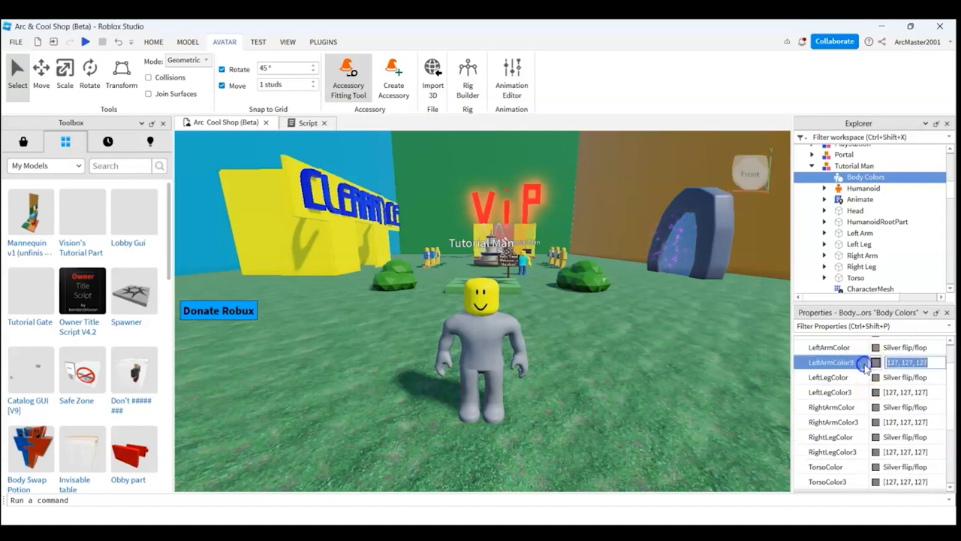
pyautogui.click(877, 363)
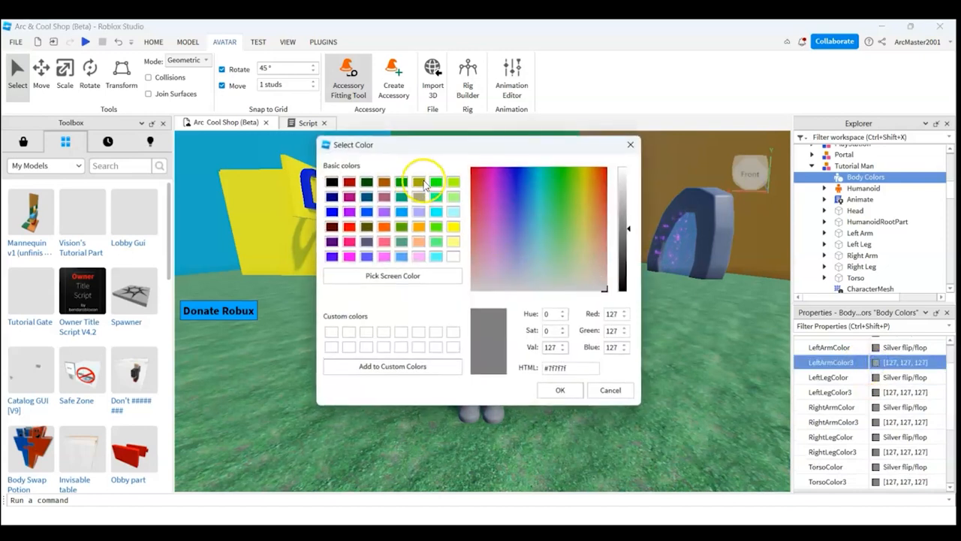
pyautogui.click(451, 226)
pyautogui.click(552, 391)
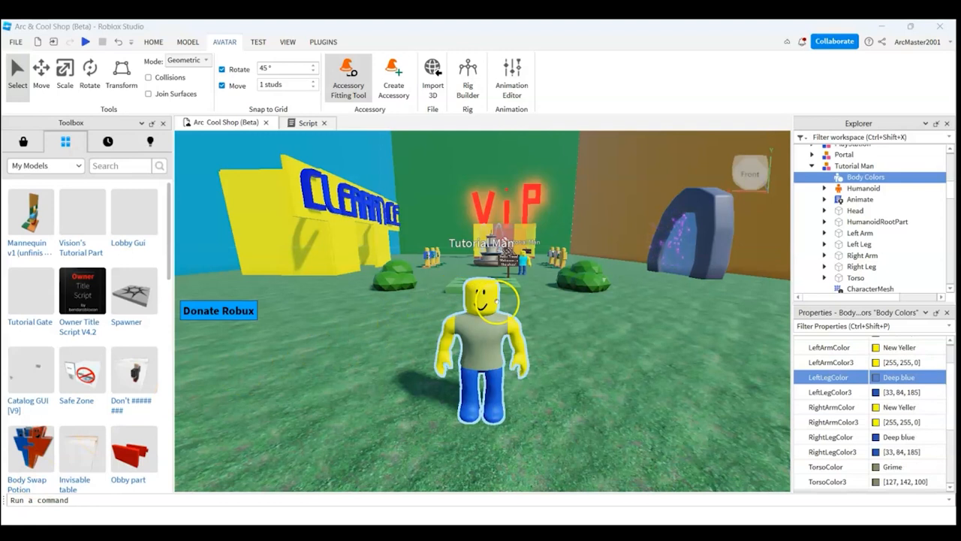
# Insert a Dialog object into the Head of the new Tutorial Man
pyautogui.moveTo(553, 293); pyautogui.dragTo(559, 299, button='right')
pyautogui.moveTo(614, 275); pyautogui.dragTo(614, 277, button='right')
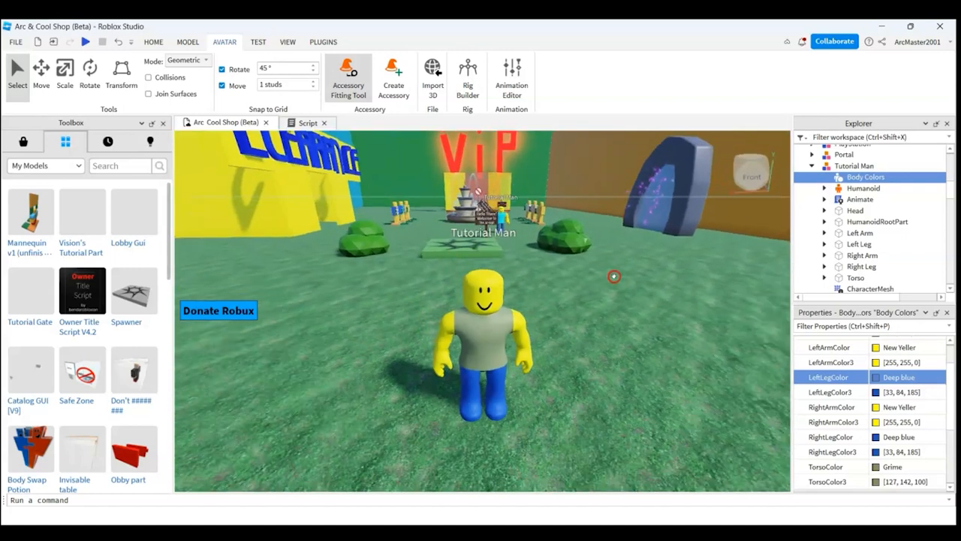
pyautogui.moveTo(557, 289); pyautogui.dragTo(557, 290, button='right')
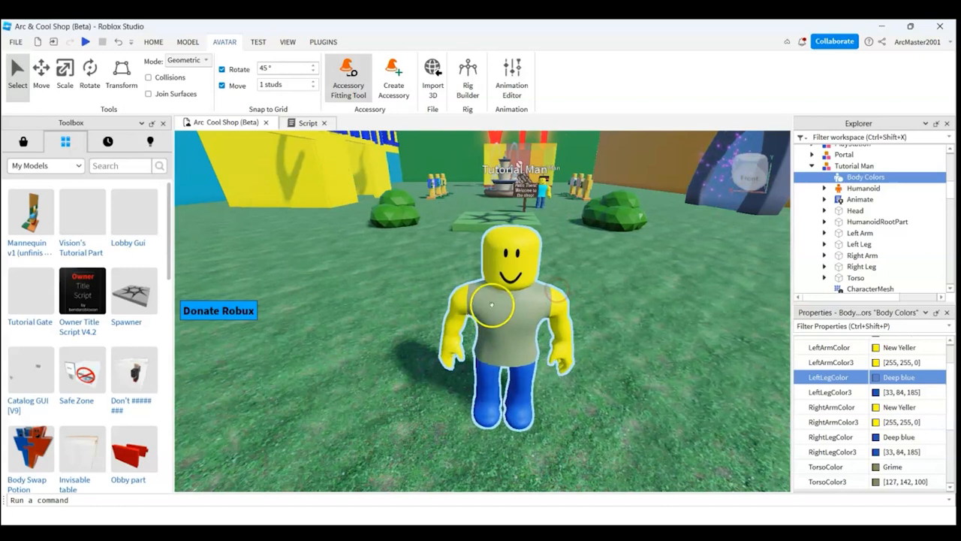
pyautogui.click(498, 268)
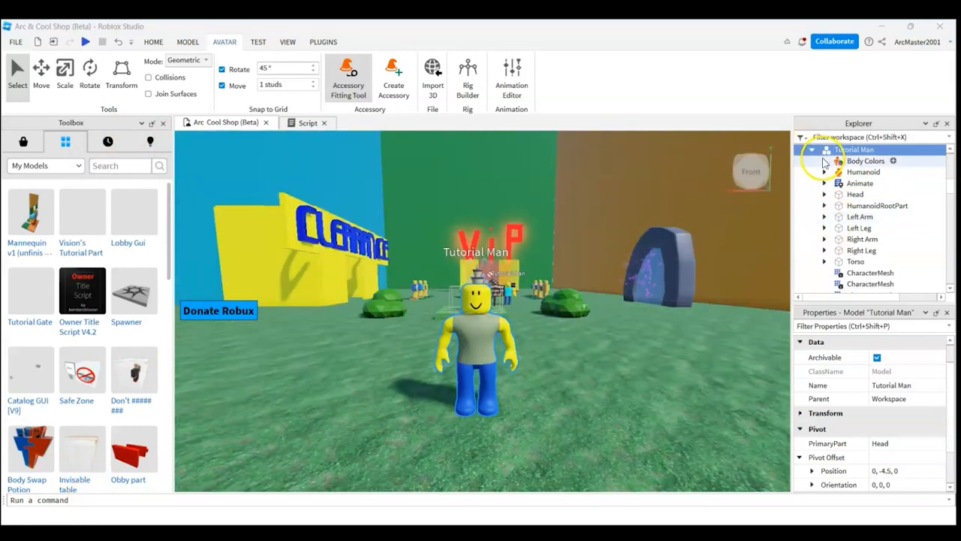
pyautogui.click(824, 195)
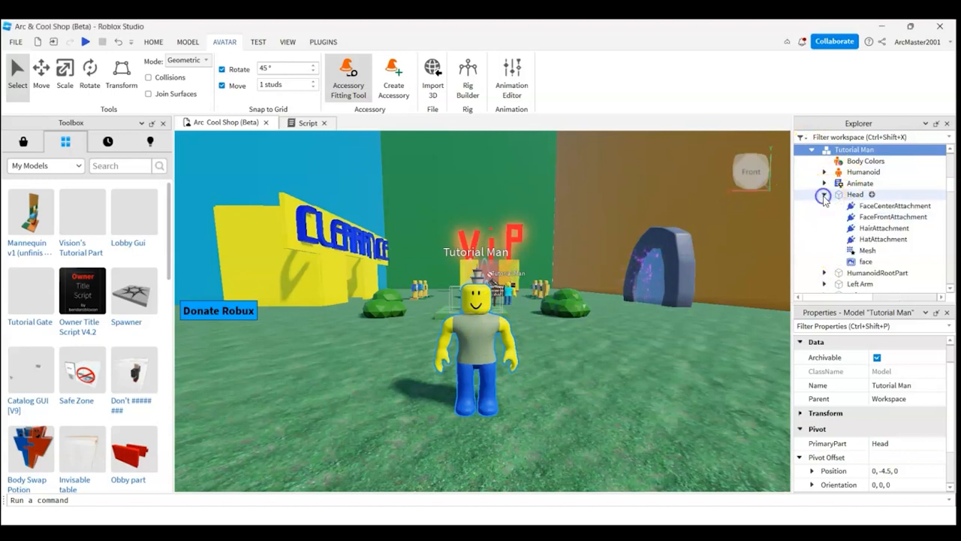
pyautogui.click(872, 195)
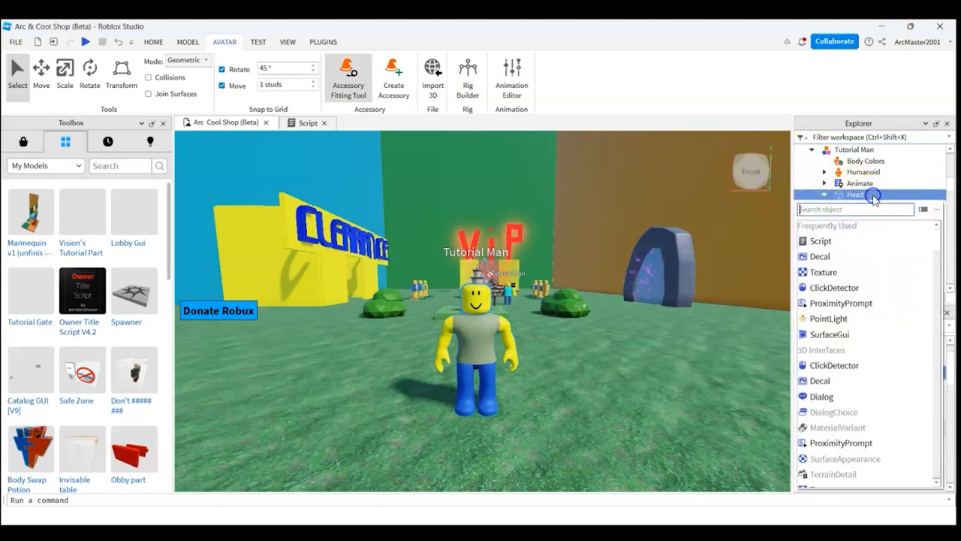
pyautogui.write('di')
pyautogui.click(821, 225)
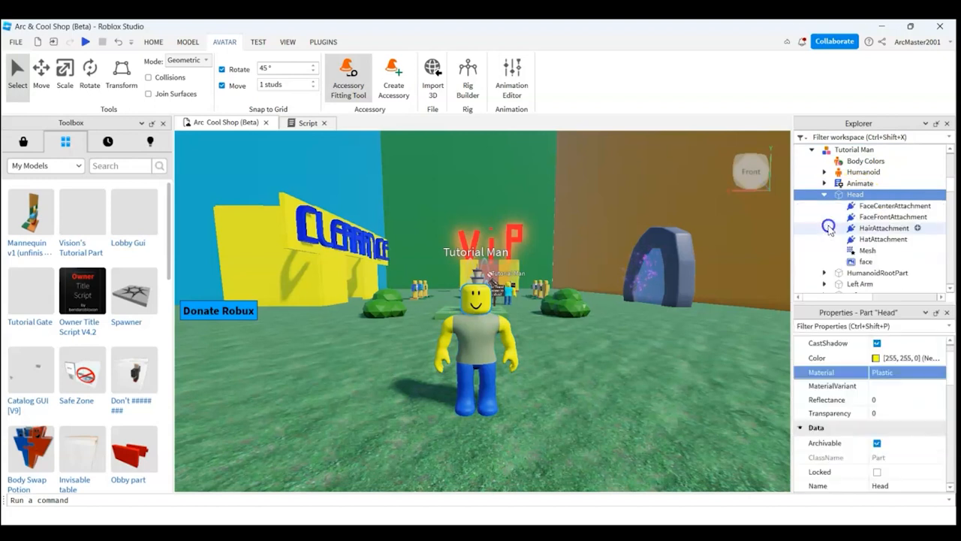
pyautogui.scroll(-1, 859, 248)
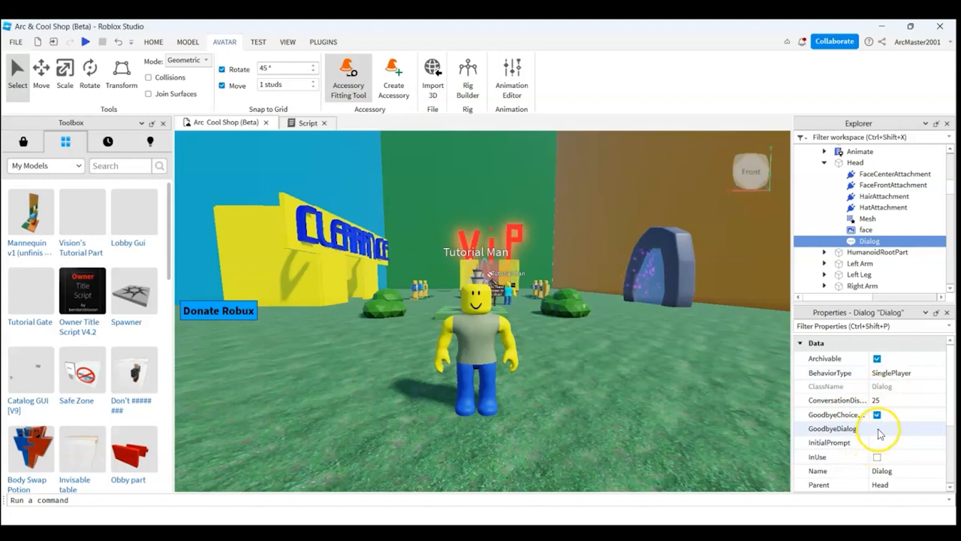
# Review the Dialog's properties, including GoodbyeDialog, InitialPrompt, Purpose, Tone and TriggerDistance
pyautogui.scroll(-3, 880, 434)
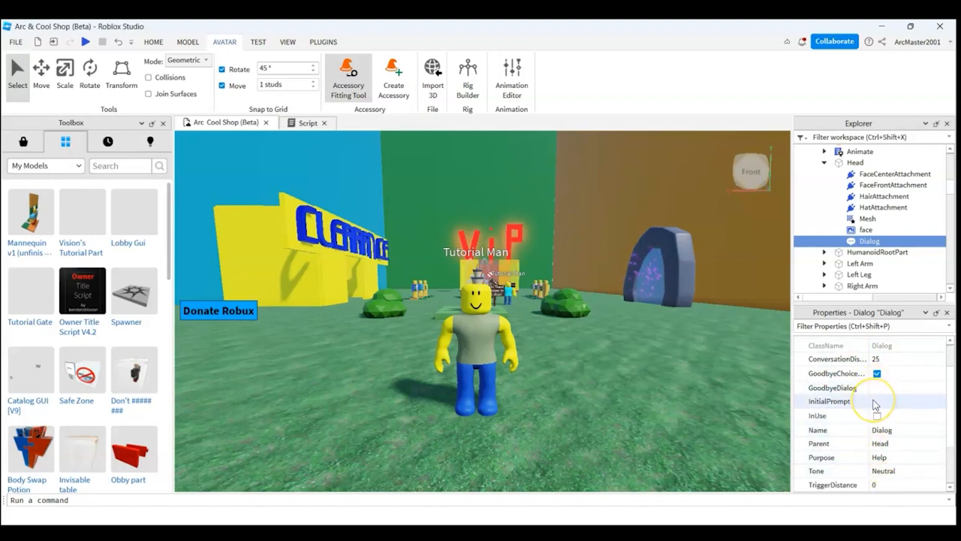
pyautogui.scroll(-3, 875, 403)
pyautogui.scroll(3, 873, 398)
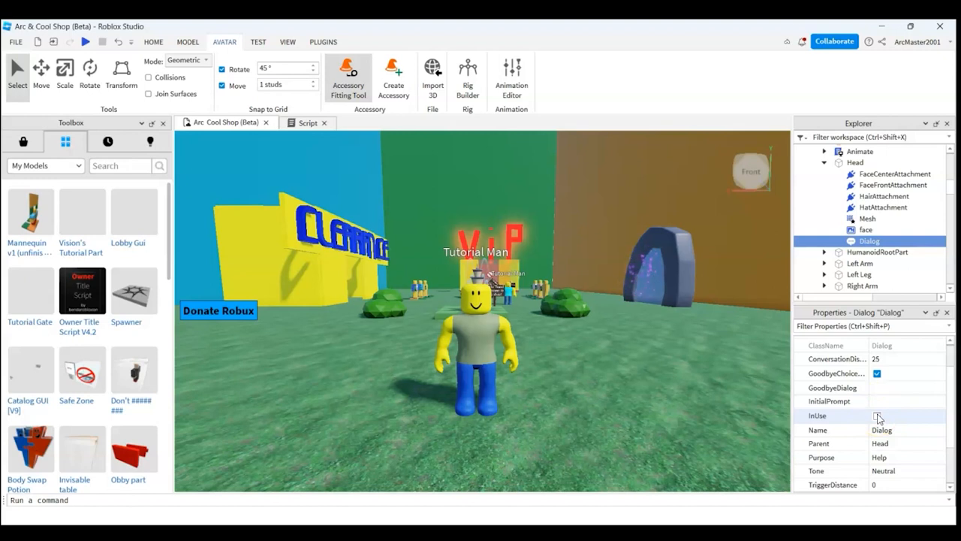
# Start a playtest, lower the sound volume, and walk the character up to the existing Tutorial Man
pyautogui.click(900, 404)
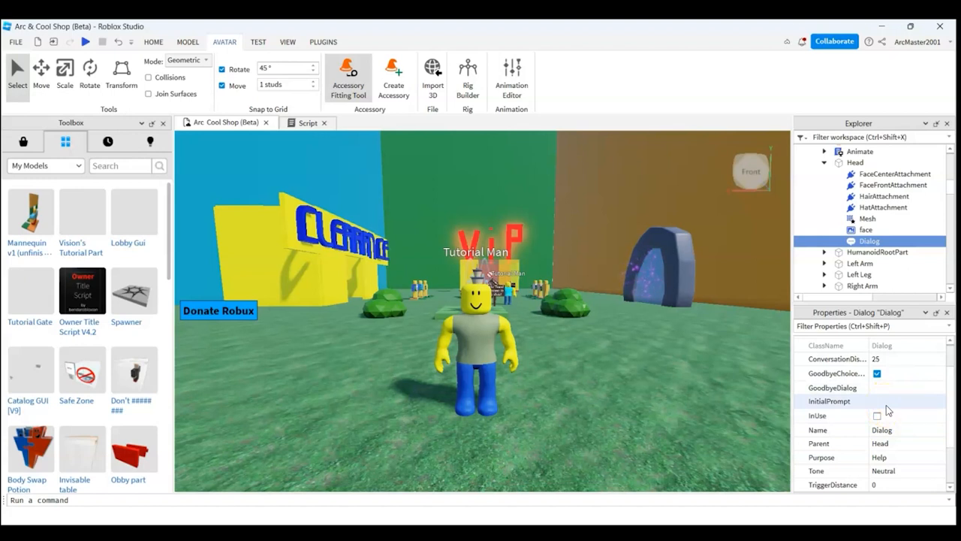
pyautogui.click(83, 42)
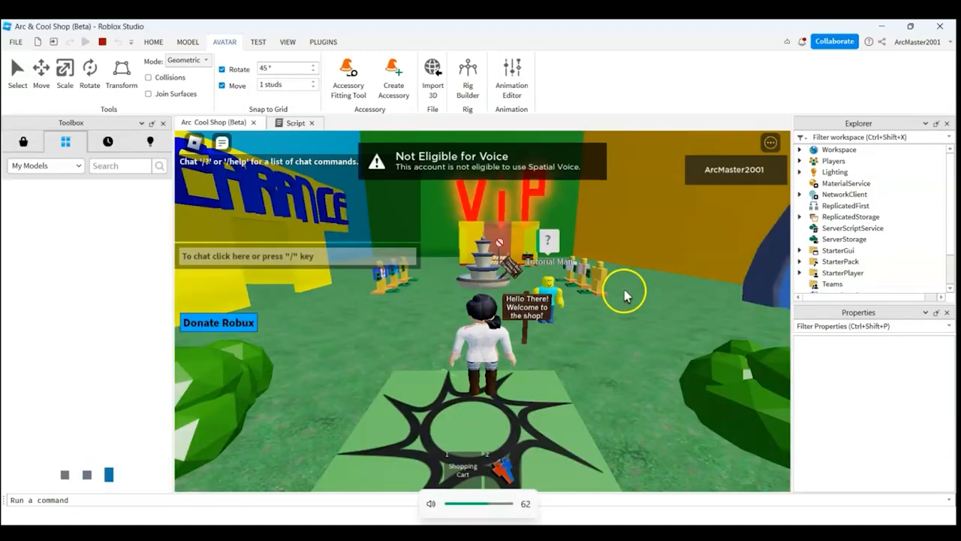
pyautogui.press('XF86AudioLowerVolume')
pyautogui.press('XF86AudioLowerVolume')
pyautogui.press('XF86AudioLowerVolume')
pyautogui.press('XF86AudioLowerVolume')
pyautogui.press('XF86AudioLowerVolume')
pyautogui.press('XF86AudioLowerVolume')
pyautogui.press('XF86AudioLowerVolume')
pyautogui.press('XF86AudioLowerVolume')
pyautogui.press('XF86AudioLowerVolume')
pyautogui.press('XF86AudioLowerVolume')
pyautogui.press('XF86AudioLowerVolume')
pyautogui.press('XF86AudioLowerVolume')
pyautogui.press('XF86AudioLowerVolume')
pyautogui.moveTo(558, 324); pyautogui.dragTo(602, 316, button='right')
pyautogui.press('w')
pyautogui.press('s')
pyautogui.press('d')
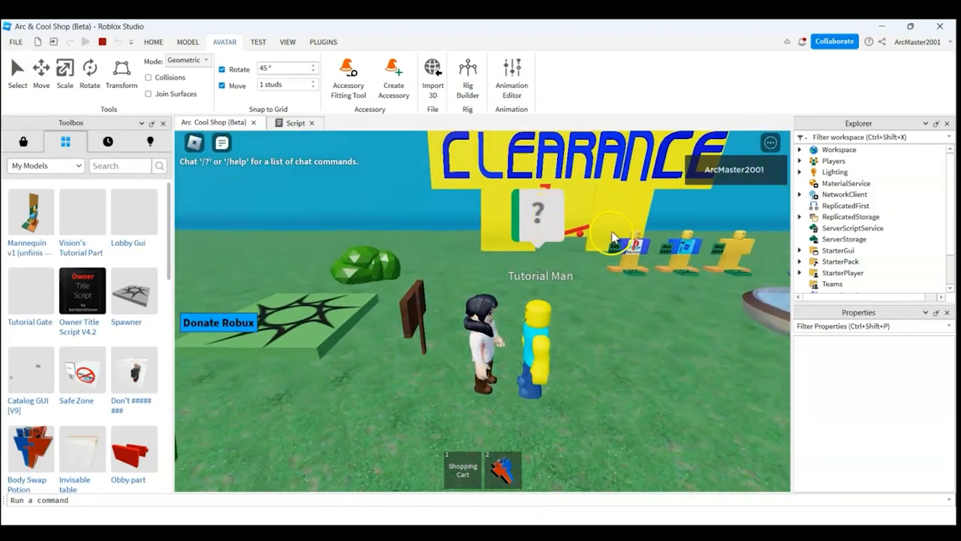
# Talk to the existing Tutorial Man, ask "What is that clearence room?", and end the playtest
pyautogui.press('XF86AudioLowerVolume')
pyautogui.press('XF86AudioLowerVolume')
pyautogui.press('XF86AudioLowerVolume')
pyautogui.press('XF86AudioLowerVolume')
pyautogui.press('XF86AudioLowerVolume')
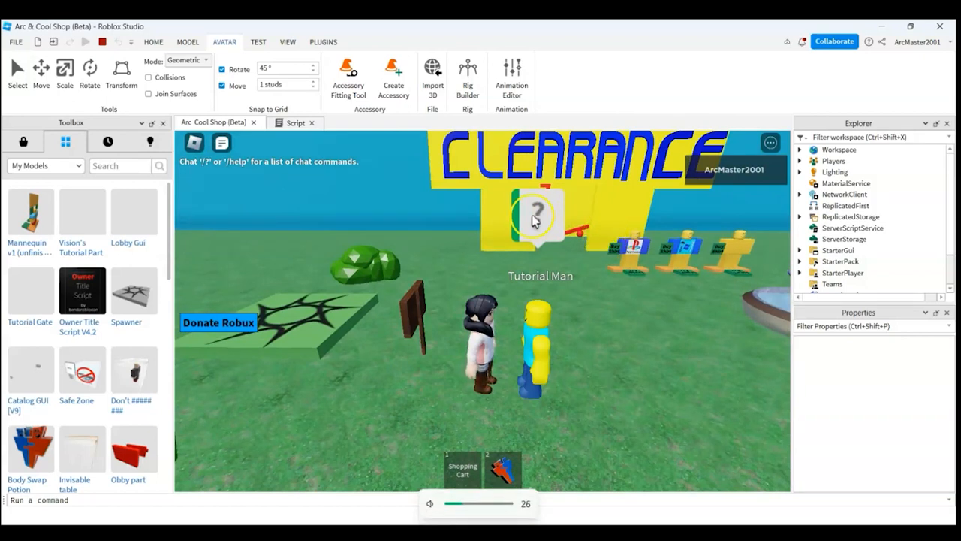
pyautogui.click(532, 218)
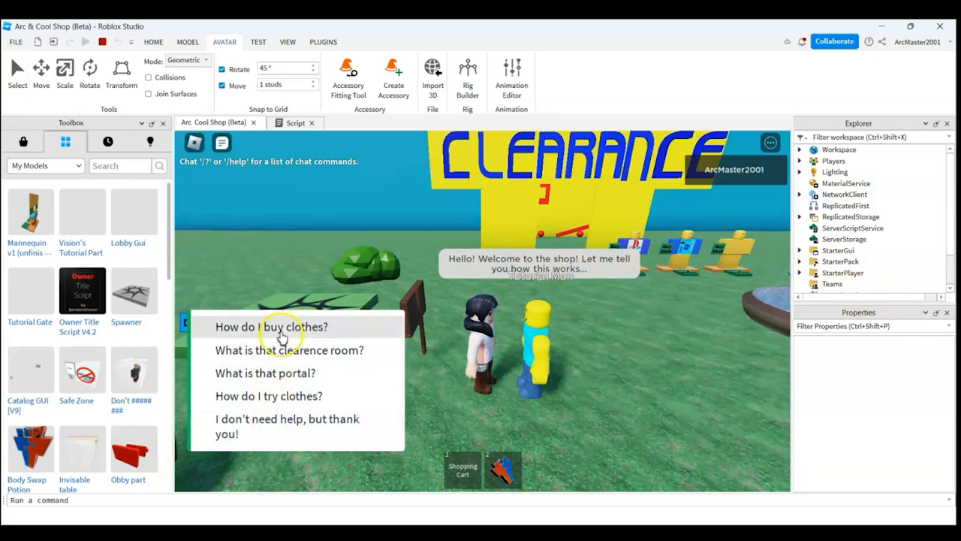
pyautogui.click(273, 356)
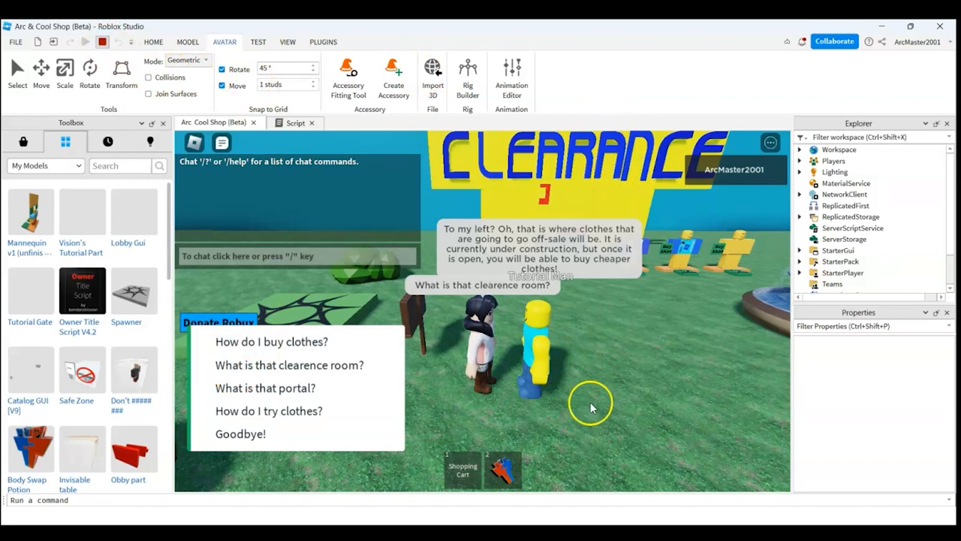
pyautogui.hotkey('shift', 'F5')
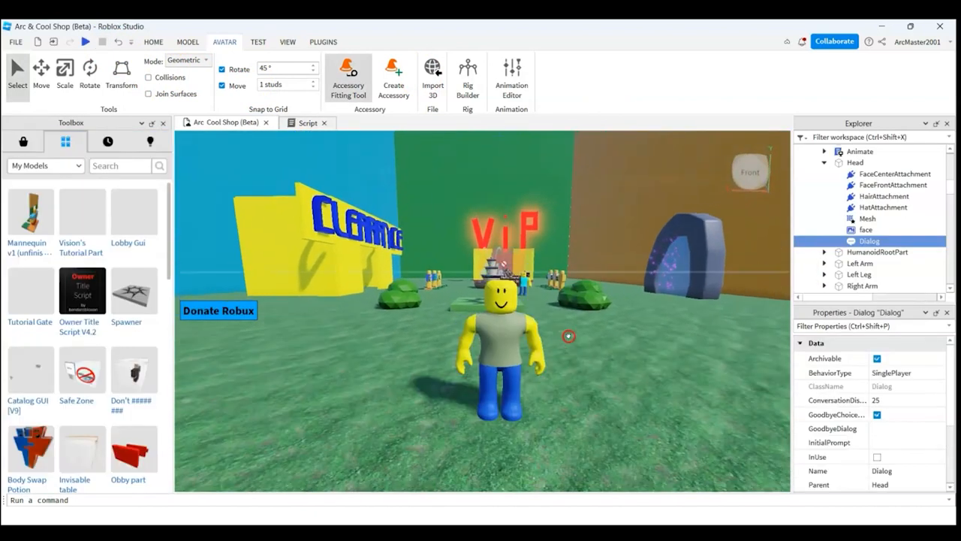
# Set the InitialPrompt of the new Tutorial Man's Dialog to "How can I help you?"
pyautogui.click(460, 334)
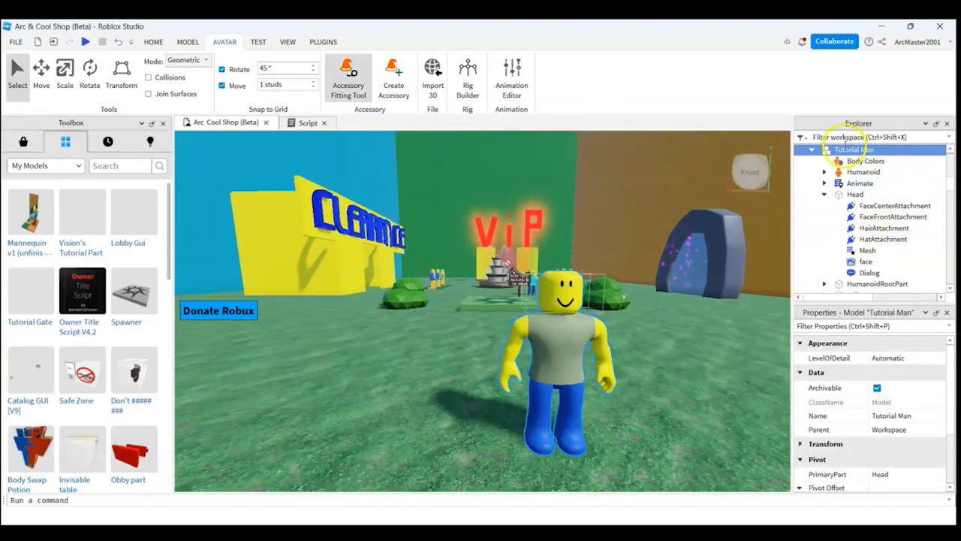
pyautogui.scroll(-1, 838, 211)
pyautogui.click(868, 241)
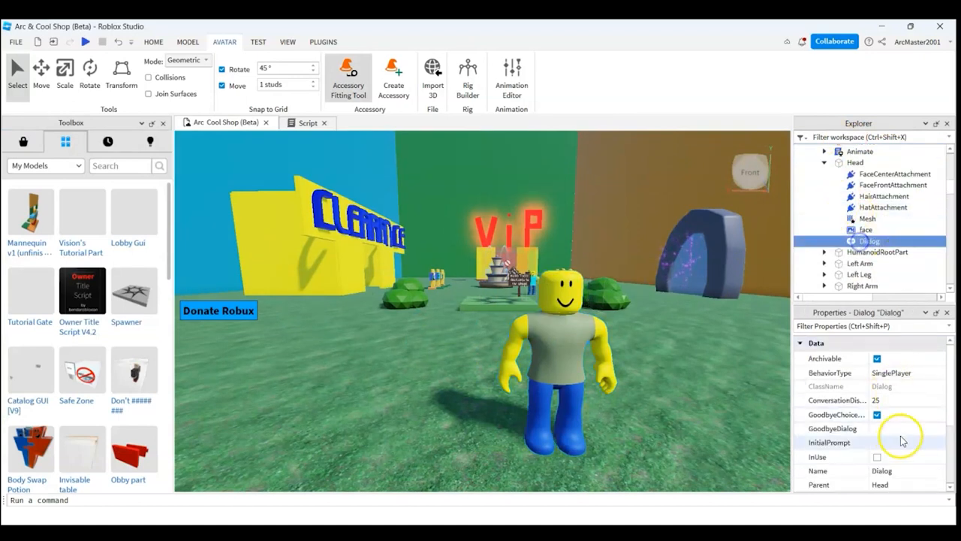
pyautogui.click(891, 443)
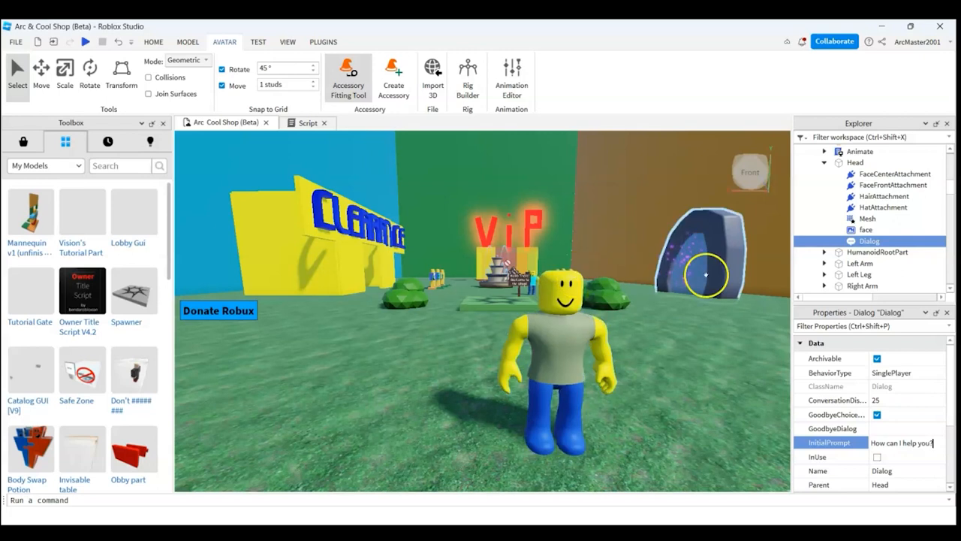
pyautogui.click(895, 456)
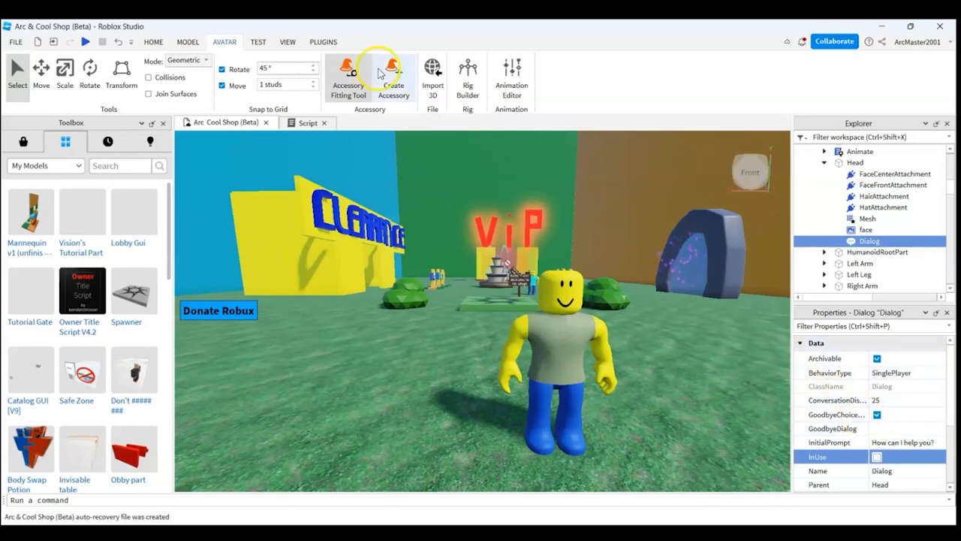
# Anchor the new Tutorial Man model
pyautogui.click(560, 395)
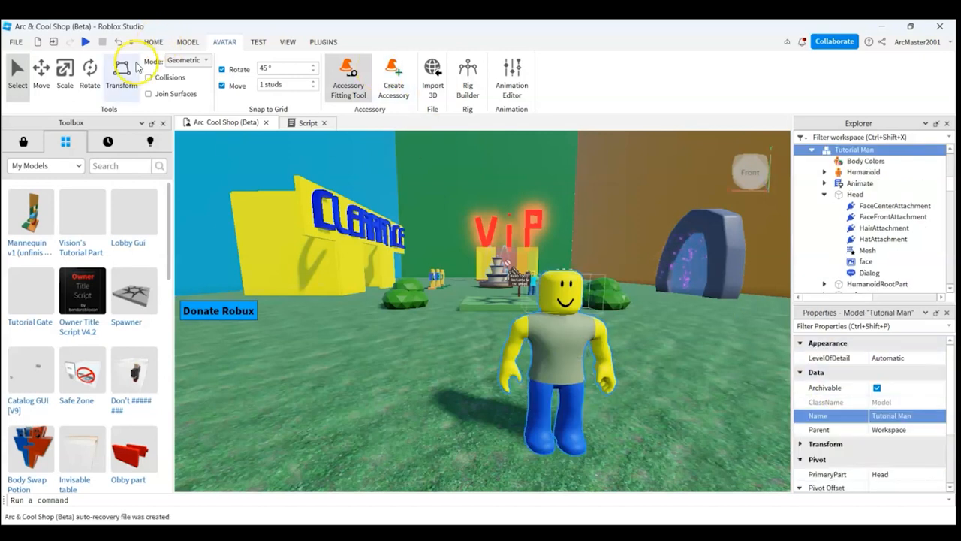
pyautogui.click(153, 42)
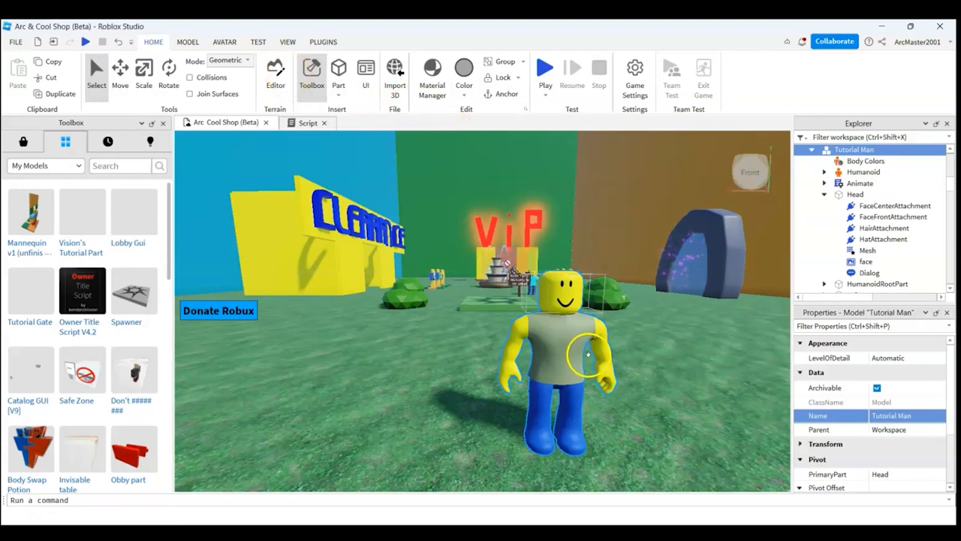
pyautogui.click(504, 93)
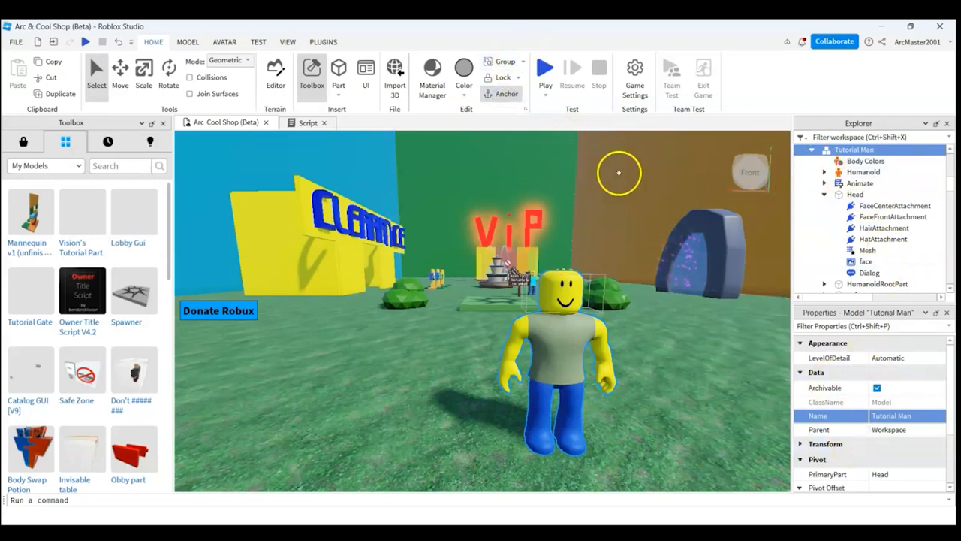
# Set the GoodbyeDialog of the new Tutorial Man's Dialog to "Goodbye!"
pyautogui.scroll(-1, 847, 197)
pyautogui.scroll(1, 834, 185)
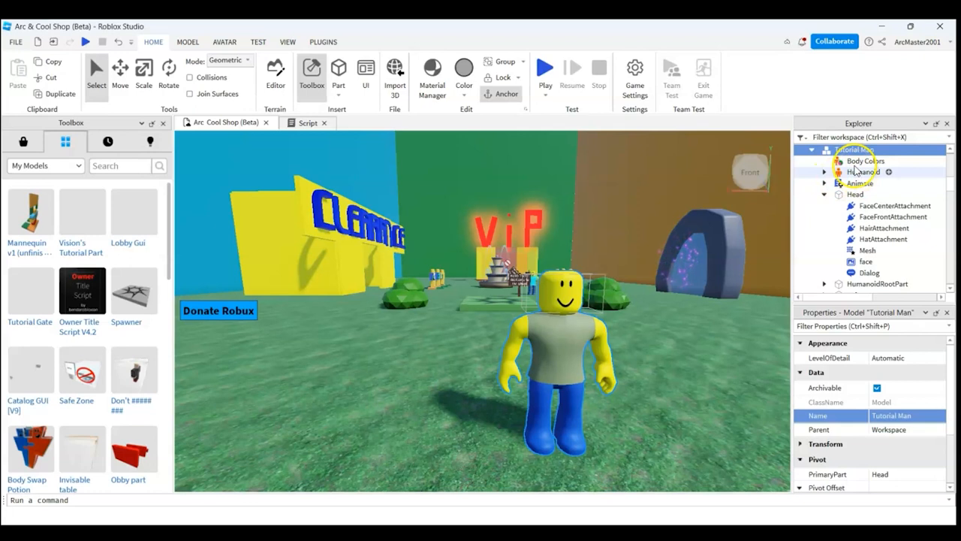
pyautogui.click(854, 164)
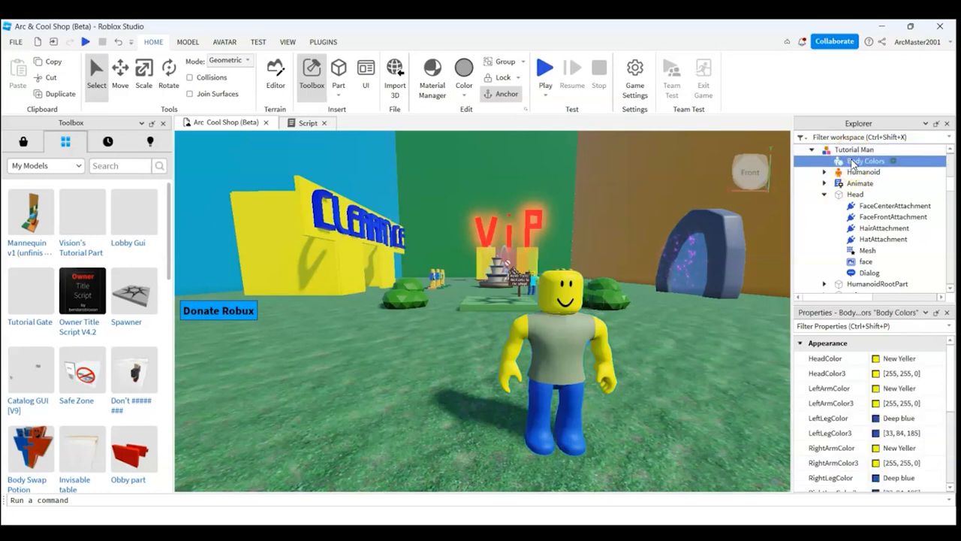
pyautogui.scroll(-1, 868, 242)
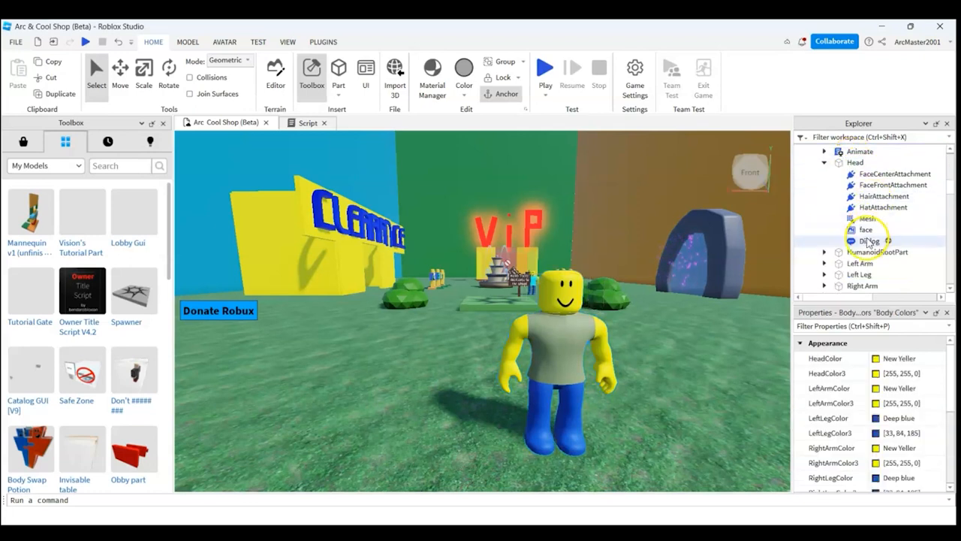
pyautogui.click(869, 241)
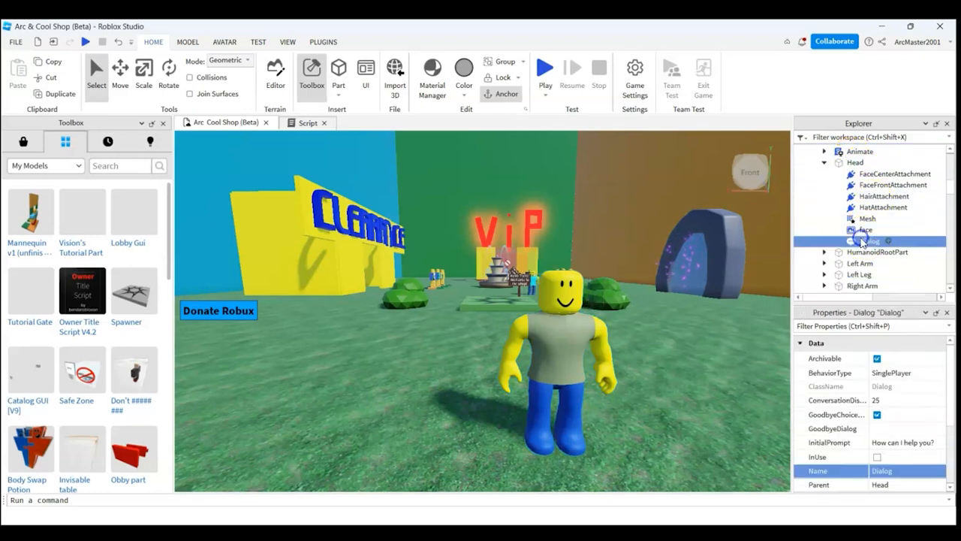
pyautogui.click(882, 428)
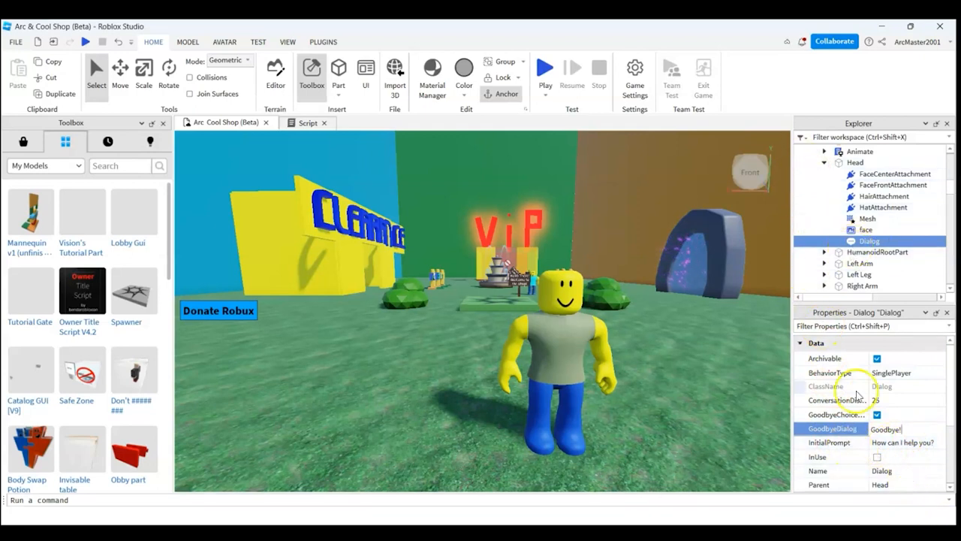
# Insert a DialogChoice into the new Tutorial Man's Dialog and set its GoodbyeDialog to "Goodbye"
pyautogui.click(888, 241)
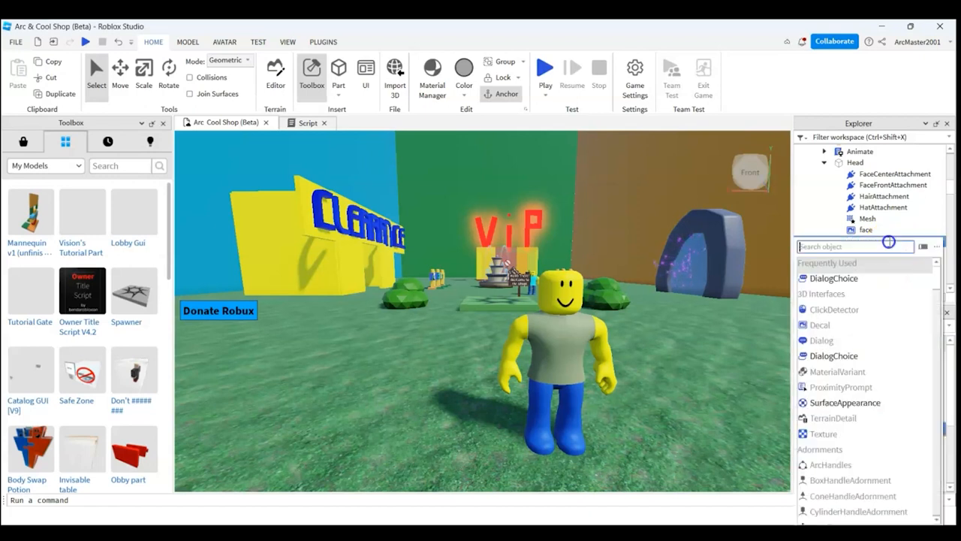
pyautogui.click(834, 278)
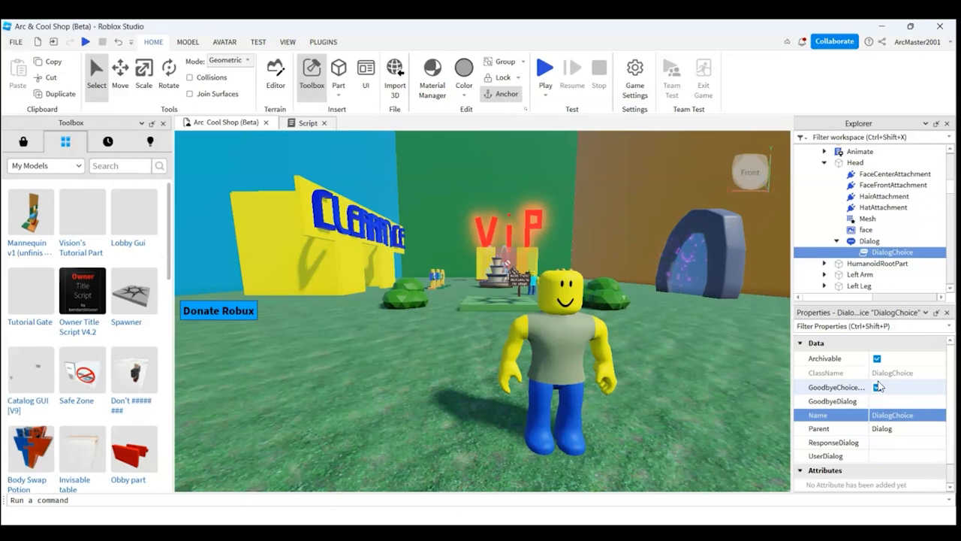
pyautogui.click(877, 398)
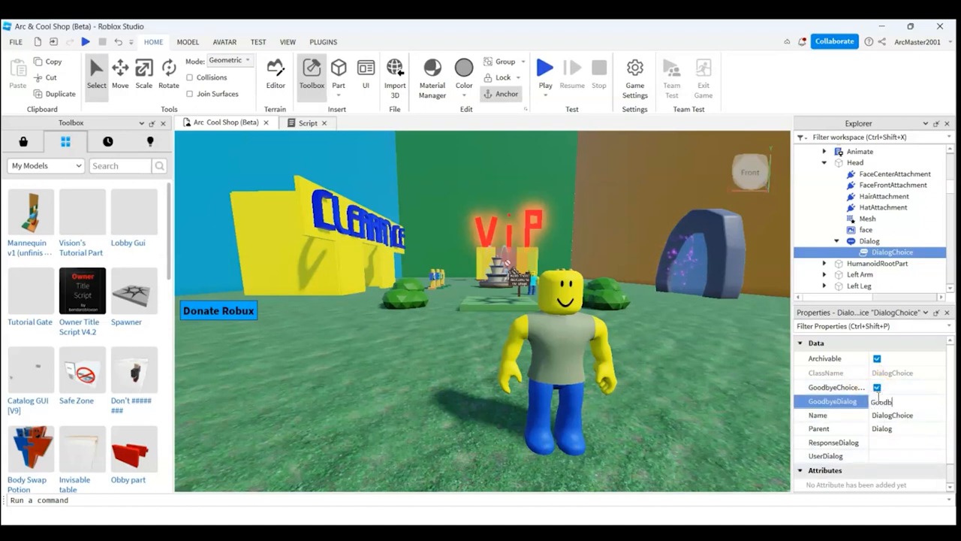
pyautogui.press('Return')
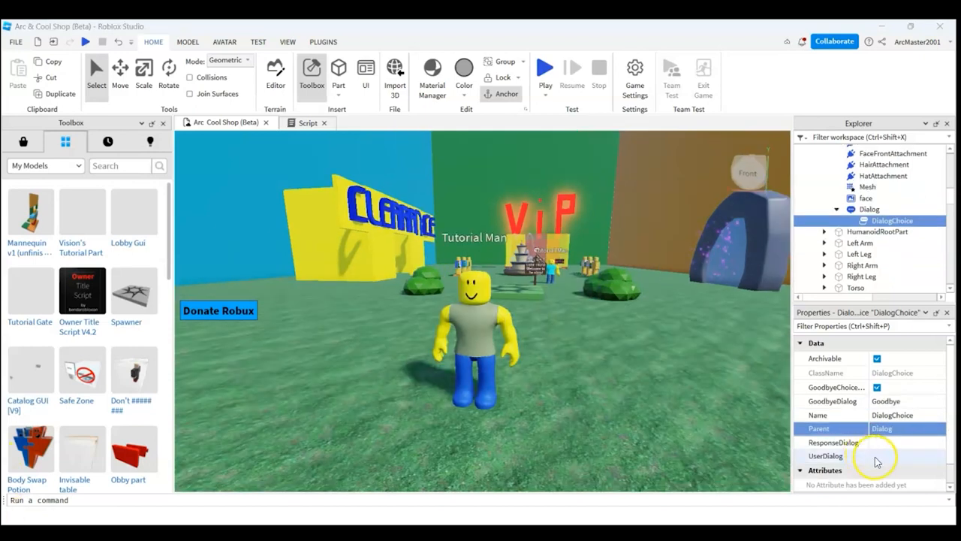
# Set the DialogChoice's UserDialog to "I like your hair" and its ResponseDialog to "Thank you!"
pyautogui.click(875, 456)
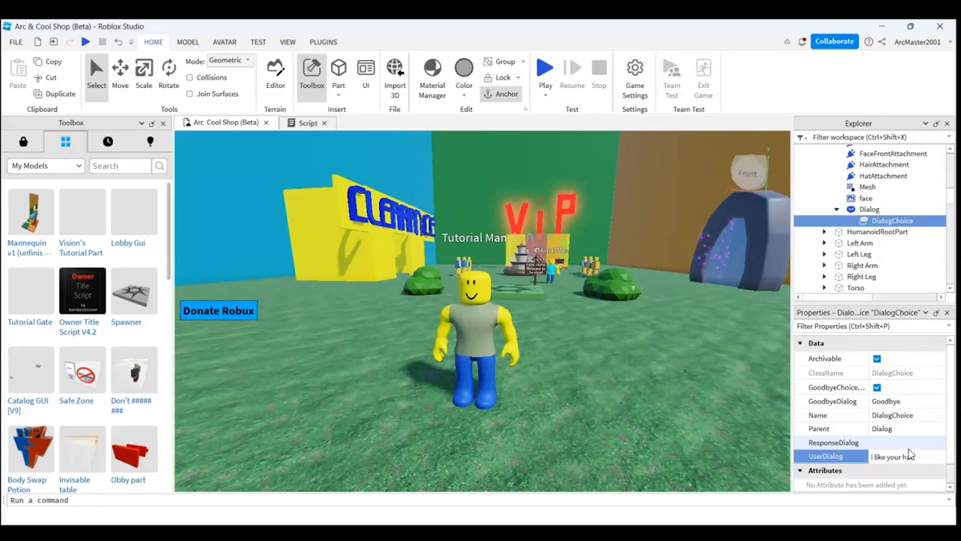
pyautogui.click(884, 442)
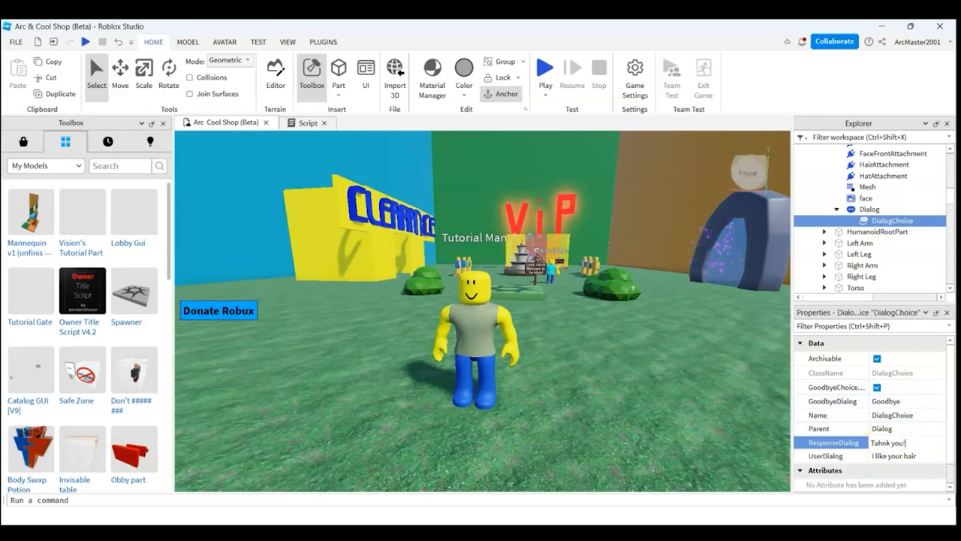
pyautogui.press('BackSpace')
pyautogui.press('BackSpace')
pyautogui.press('BackSpace')
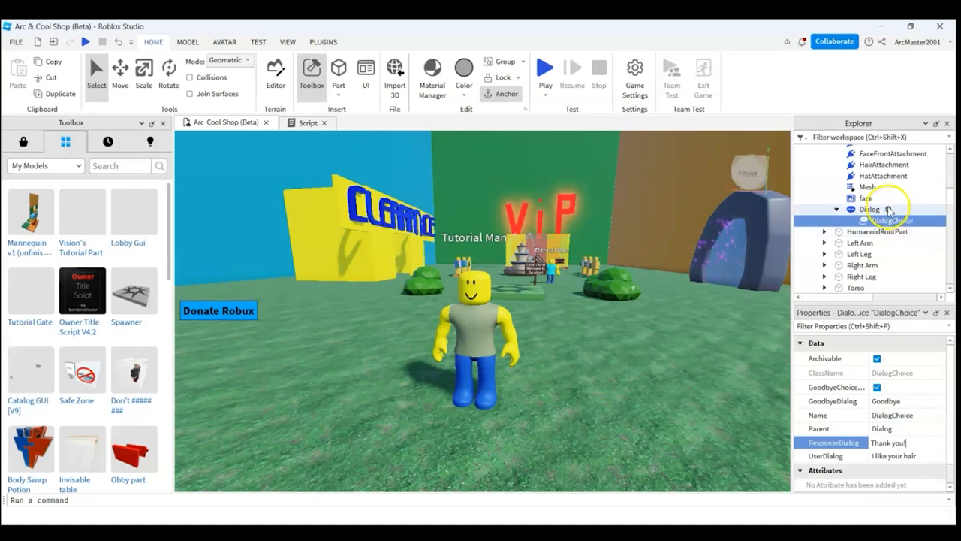
# Insert a second DialogChoice into the Dialog and rename the first choice "Like Hair"
pyautogui.click(889, 210)
pyautogui.click(850, 251)
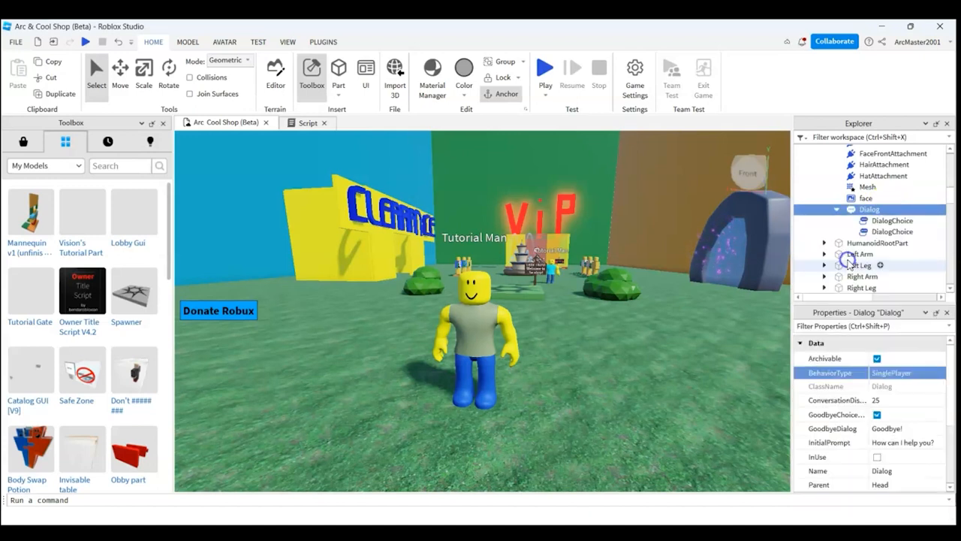
pyautogui.click(877, 221)
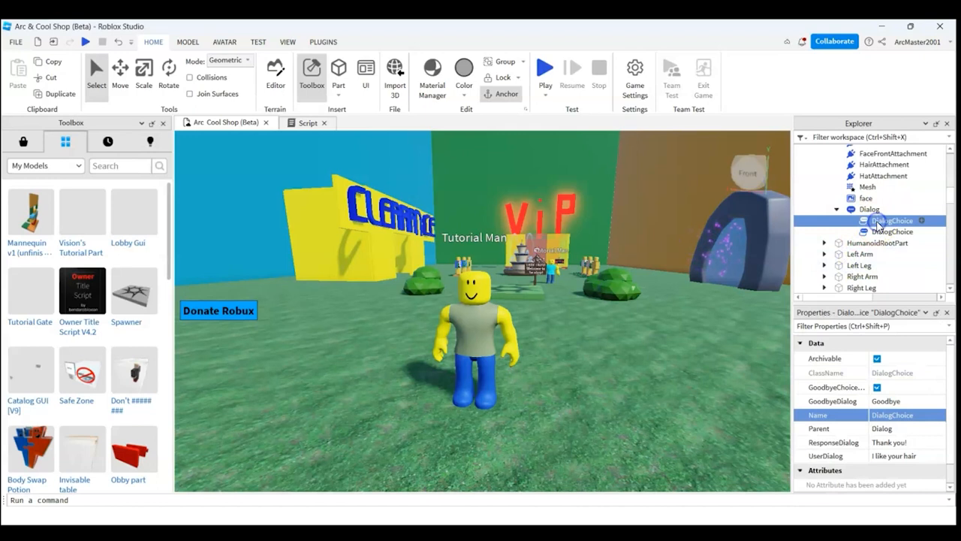
pyautogui.rightClick(877, 221)
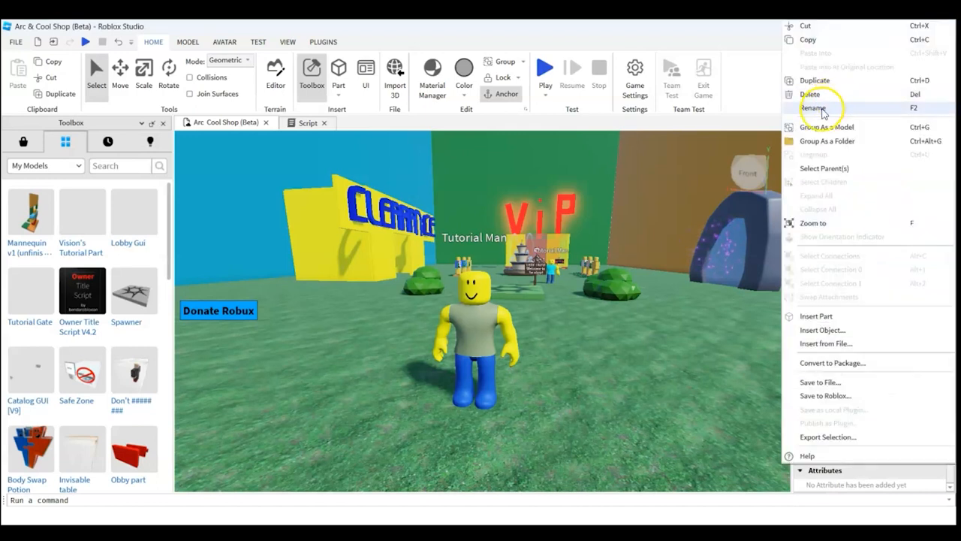
pyautogui.click(826, 109)
pyautogui.write('t')
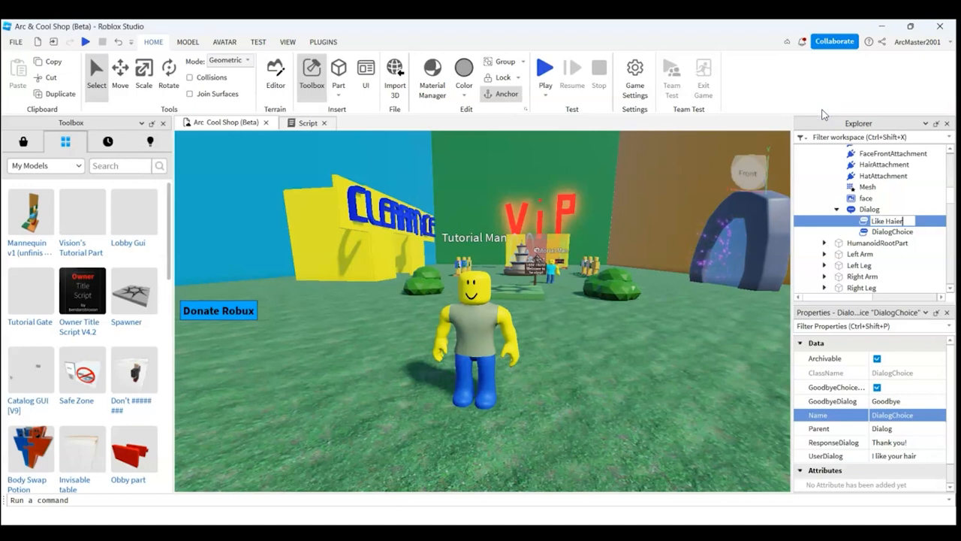
pyautogui.press('Return')
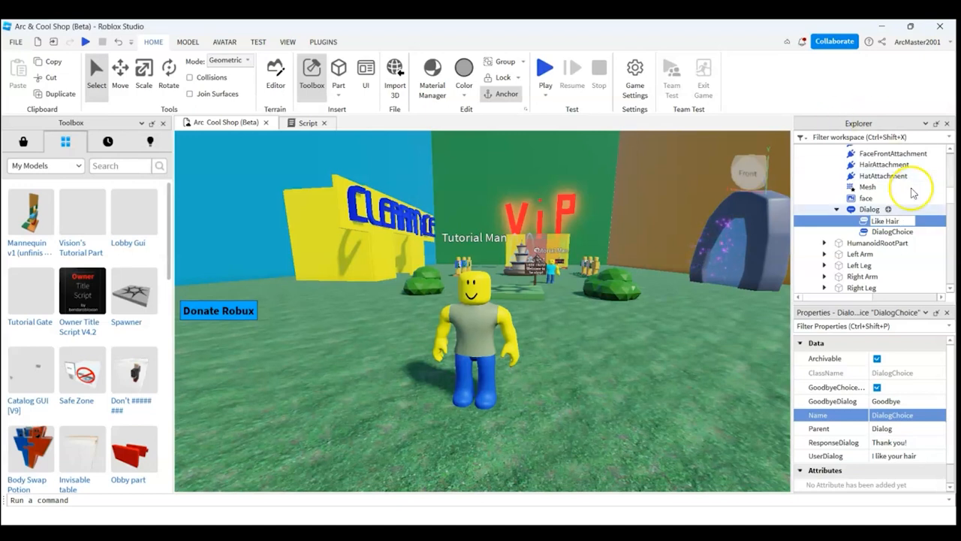
# Rename the second DialogChoice "Dont' Like Hair"
pyautogui.rightClick(897, 230)
pyautogui.click(858, 111)
pyautogui.write("Dont' Like Hair")
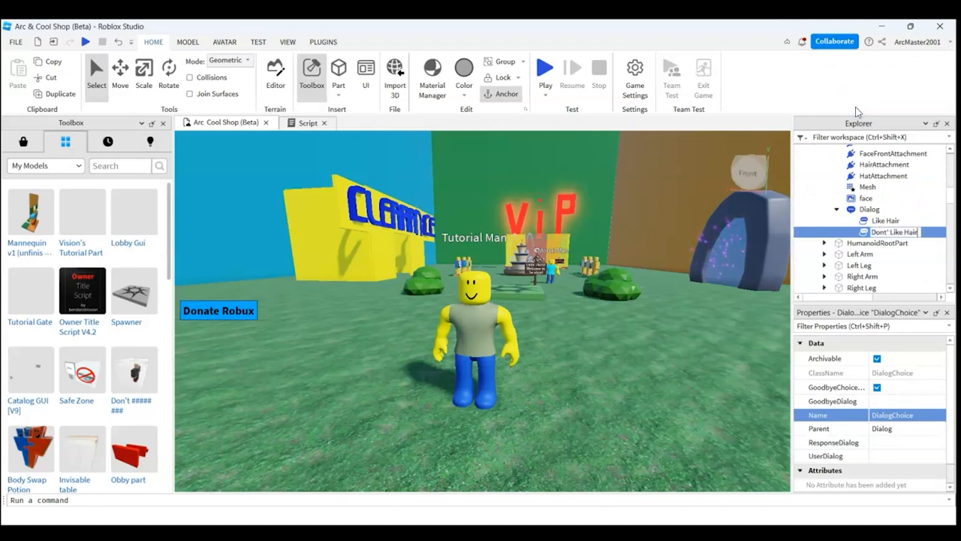
# Write a UserDialog for the second choice stating dislike of the hair, and fill in its ResponseDialog
pyautogui.click(880, 455)
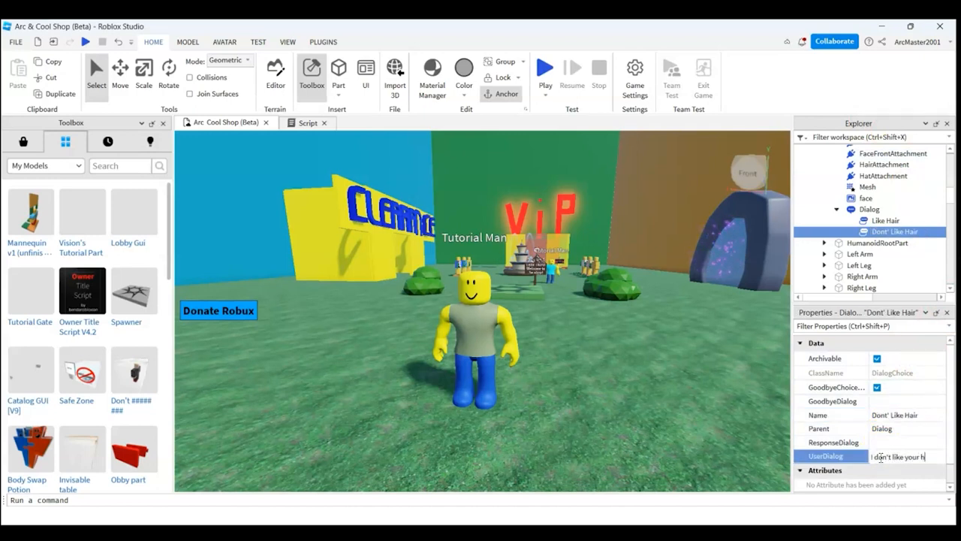
pyautogui.click(903, 442)
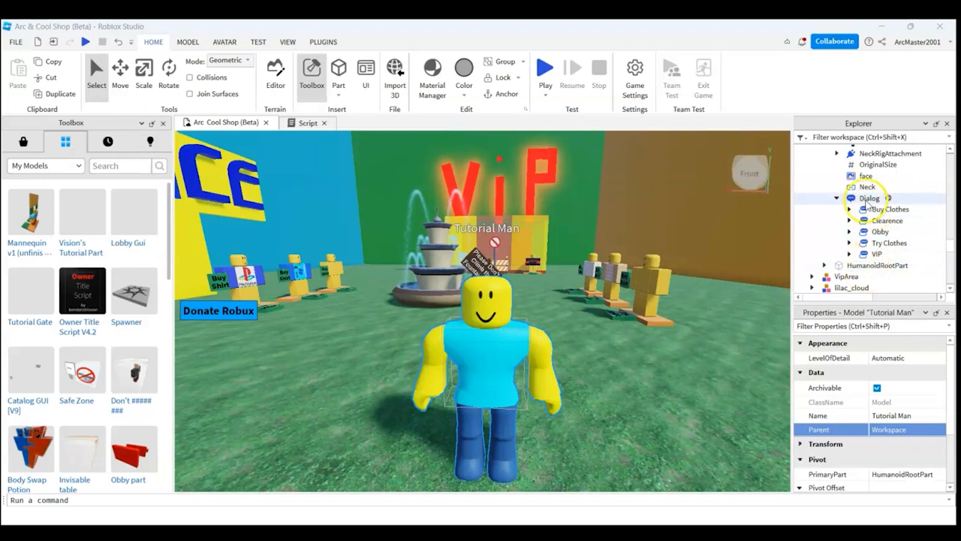
# Expand the Buy Clothes choice in the existing Tutorial Man's Dialog to examine its nested choices
pyautogui.click(862, 208)
pyautogui.scroll(-1, 853, 224)
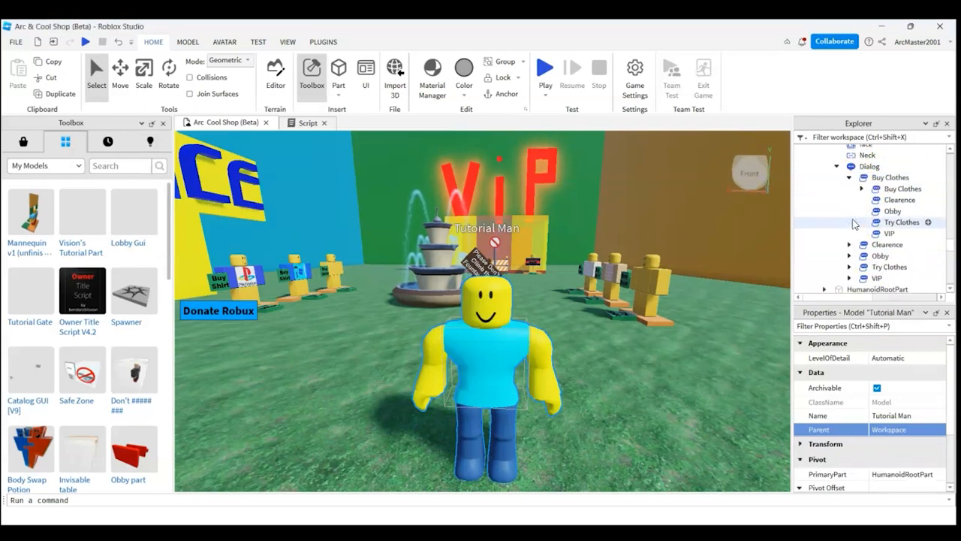
# Collapse the Buy Clothes choice and look over the top-level choices in the existing Tutorial Man's Dialog
pyautogui.scroll(-2, 848, 225)
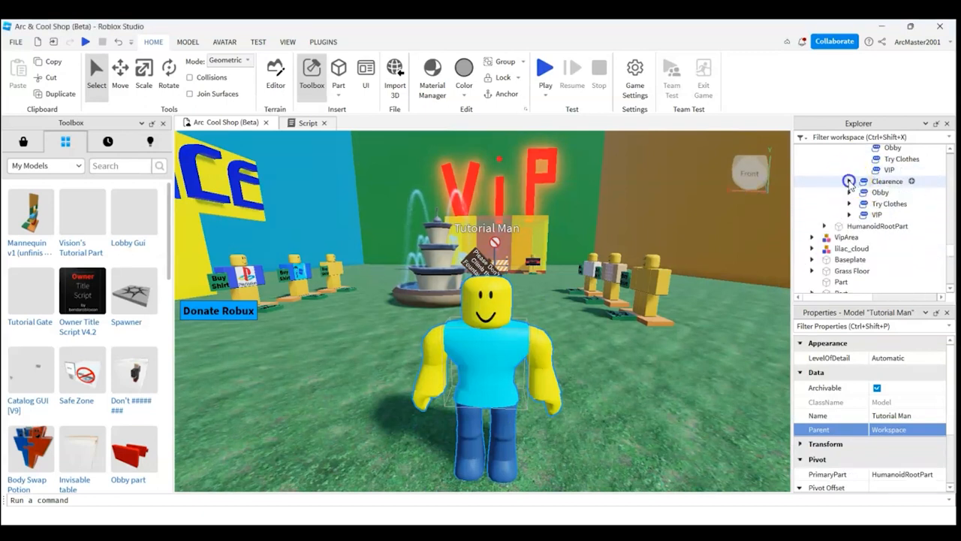
pyautogui.scroll(2, 850, 184)
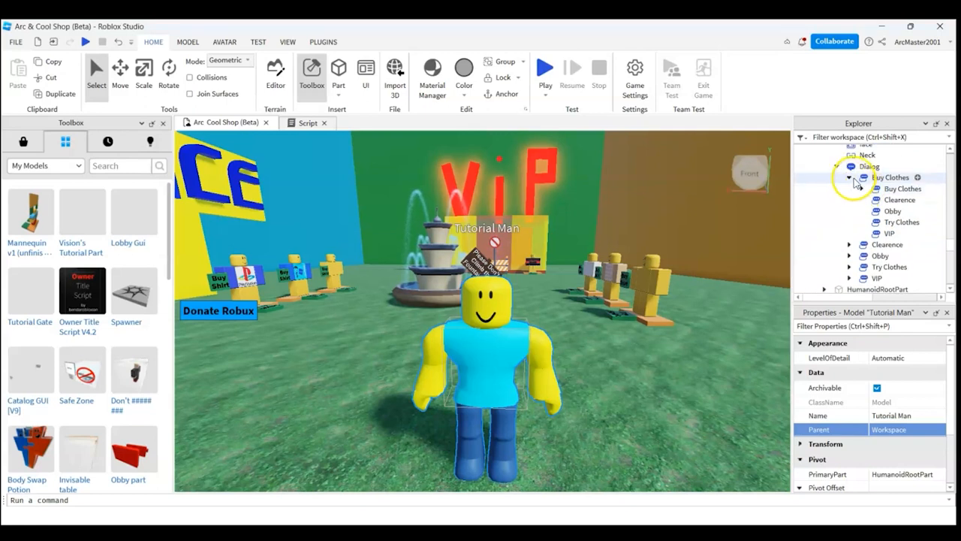
pyautogui.click(849, 177)
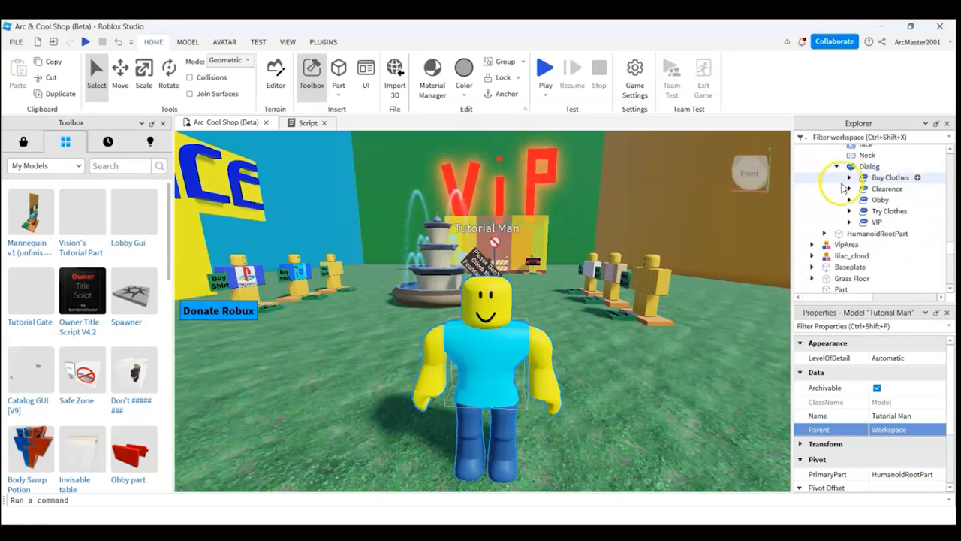
pyautogui.click(848, 178)
pyautogui.click(849, 178)
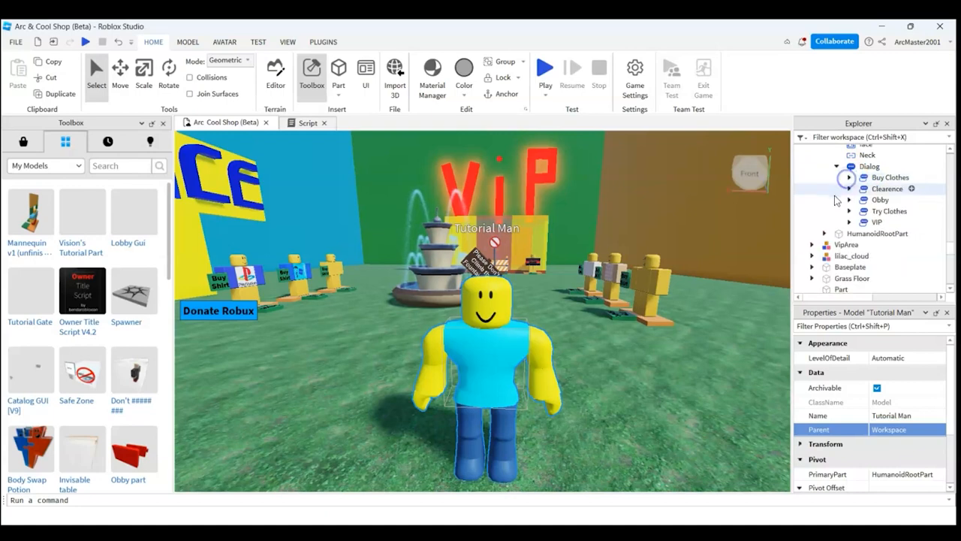
pyautogui.click(849, 188)
pyautogui.click(849, 189)
# Return to the new Tutorial Man and review the properties of his Like Hair choice
pyautogui.moveTo(573, 278); pyautogui.dragTo(573, 279, button='right')
pyautogui.press('w')
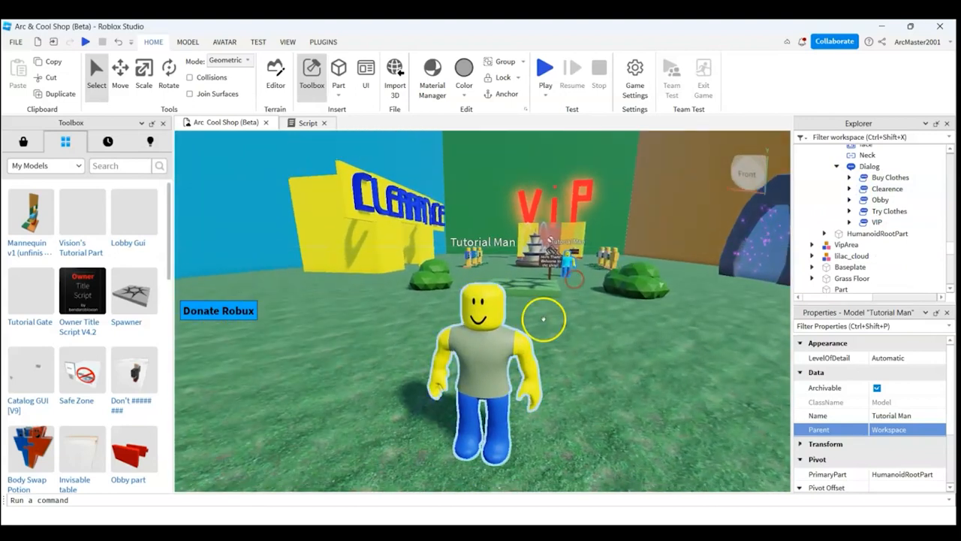
pyautogui.click(477, 332)
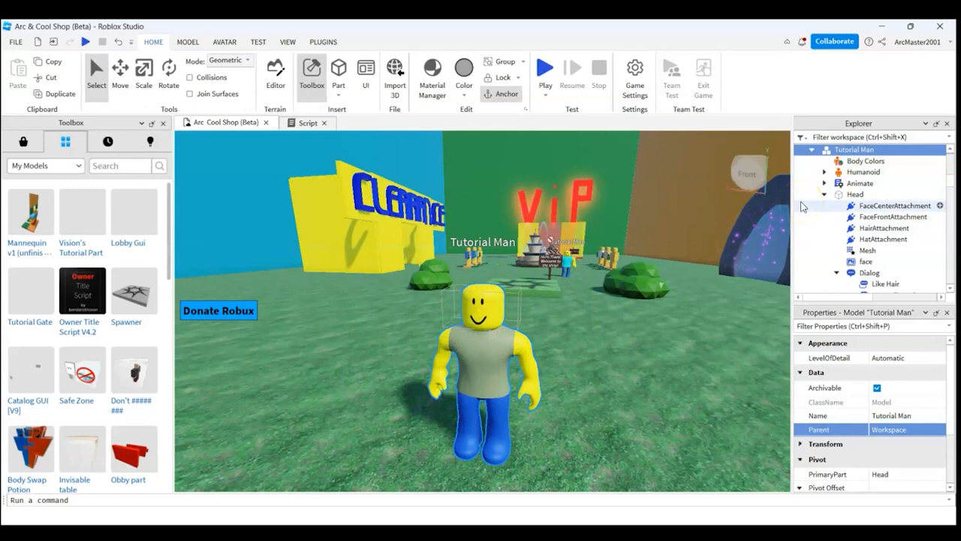
pyautogui.click(821, 156)
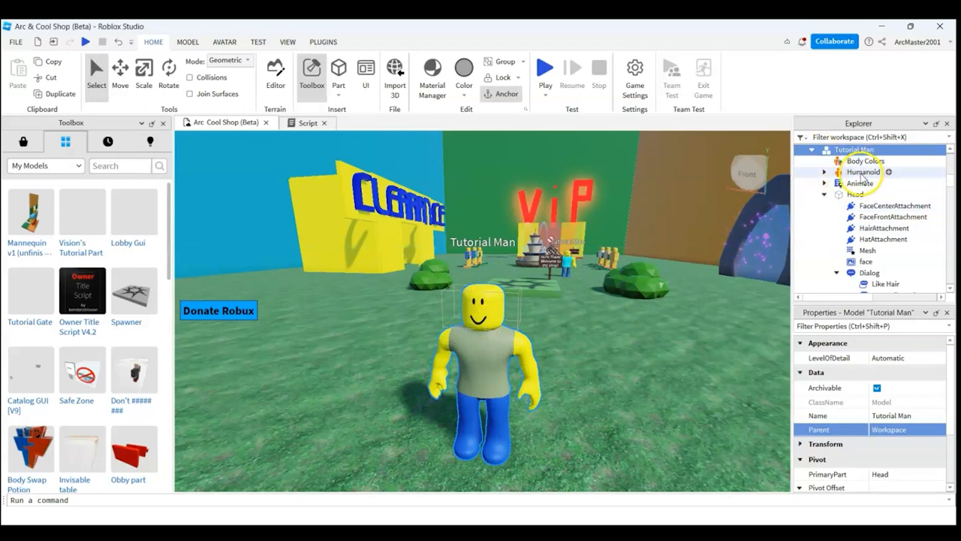
pyautogui.scroll(-2, 864, 225)
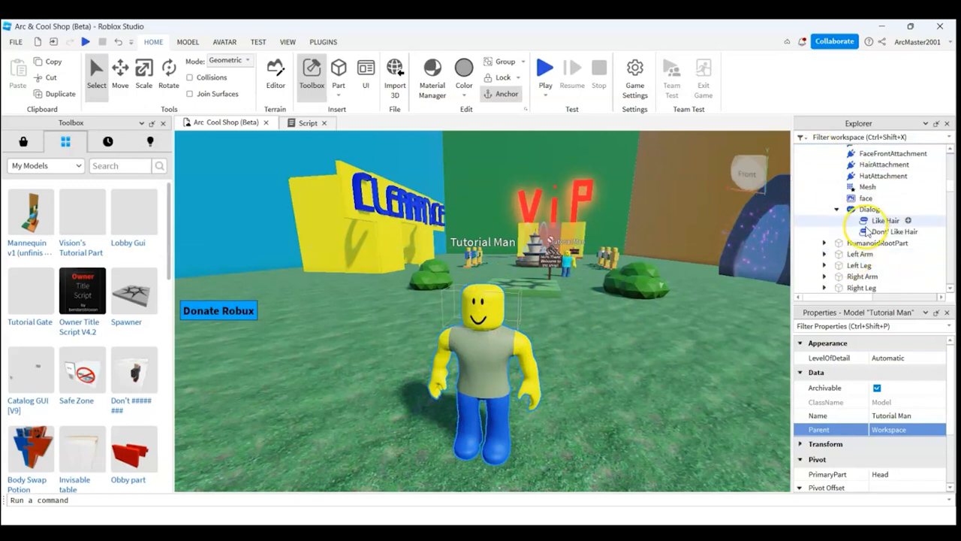
pyautogui.click(871, 221)
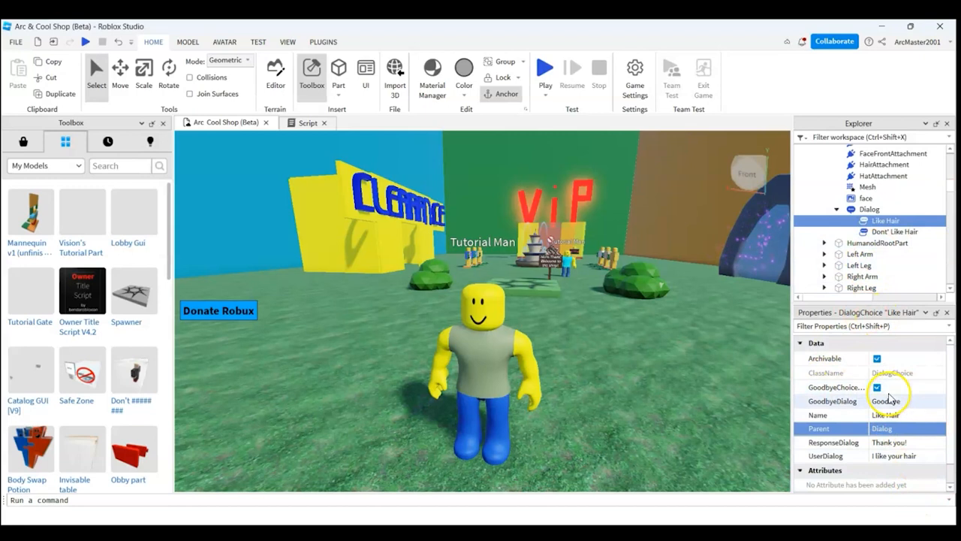
pyautogui.scroll(-1, 877, 421)
pyautogui.scroll(1, 886, 398)
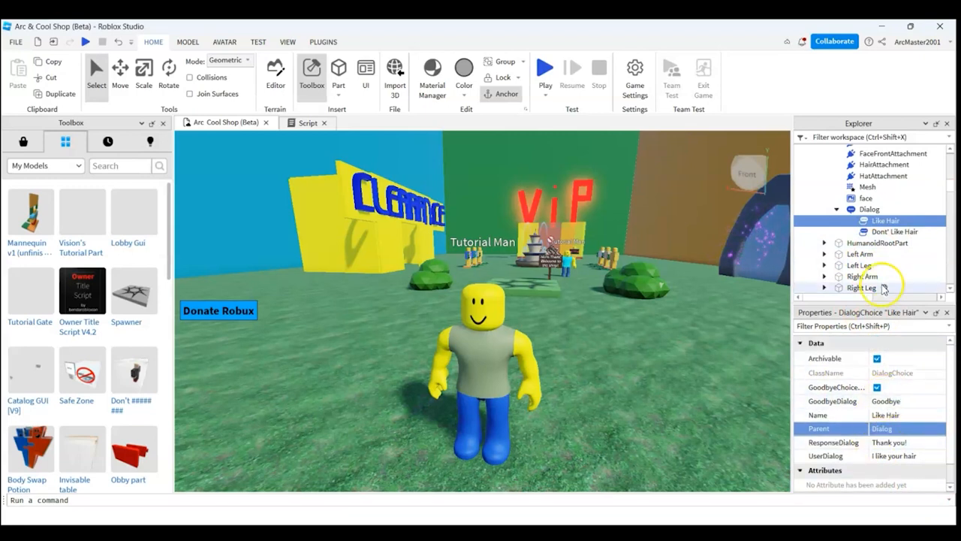
# Review the properties of the new Tutorial Man's Dialog, including its Purpose and Tone
pyautogui.click(843, 211)
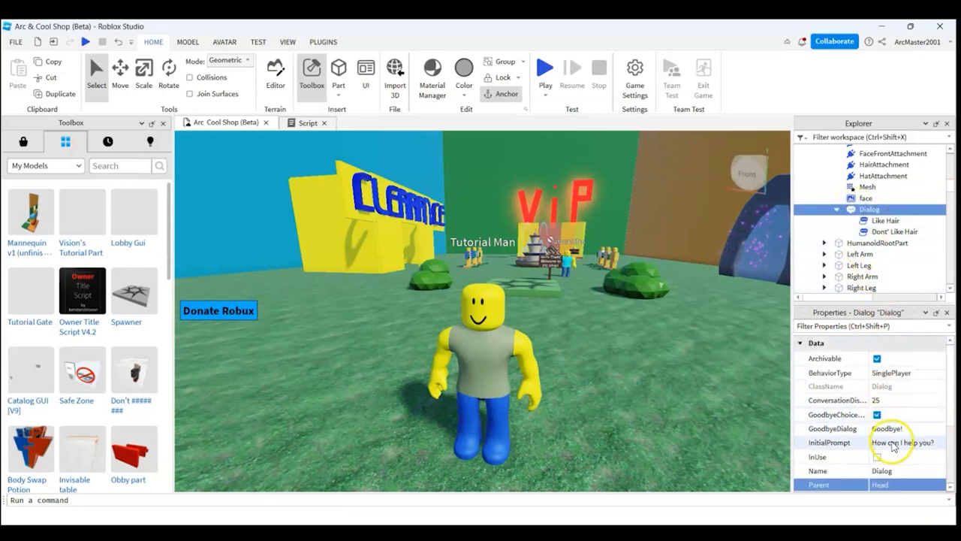
pyautogui.scroll(-1, 888, 444)
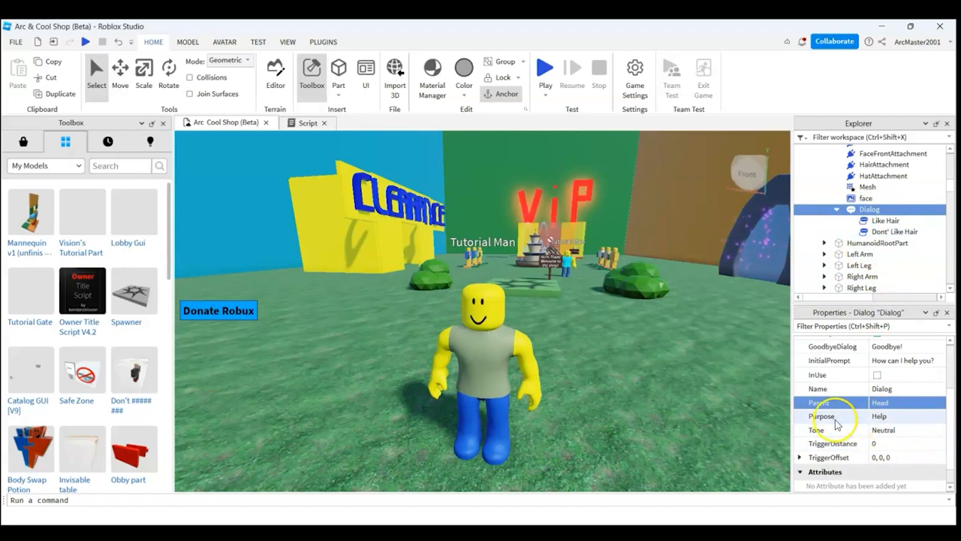
pyautogui.click(889, 430)
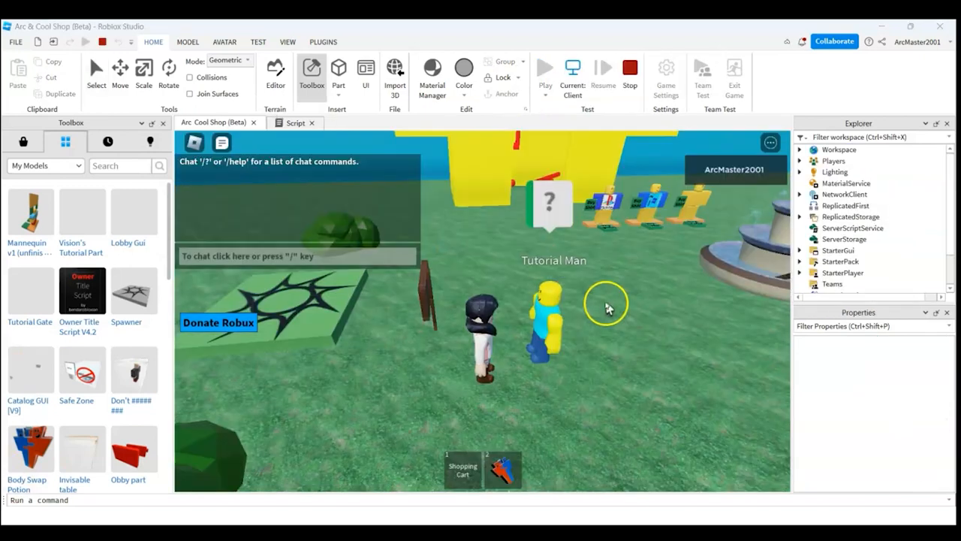
# In a playtest, talk to the existing Tutorial Man and answer "I don't need help, but thank you!"
pyautogui.moveTo(606, 303); pyautogui.dragTo(536, 242, button='right')
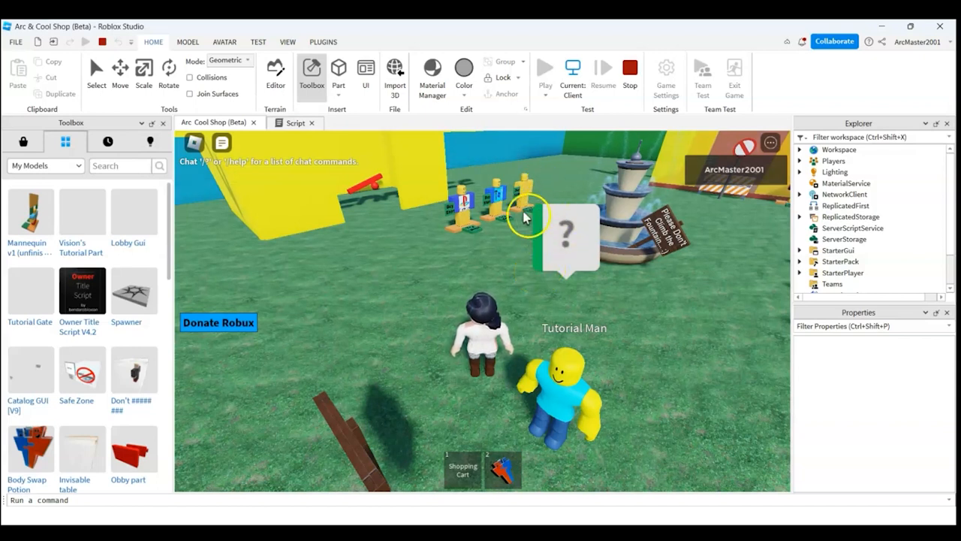
pyautogui.click(546, 253)
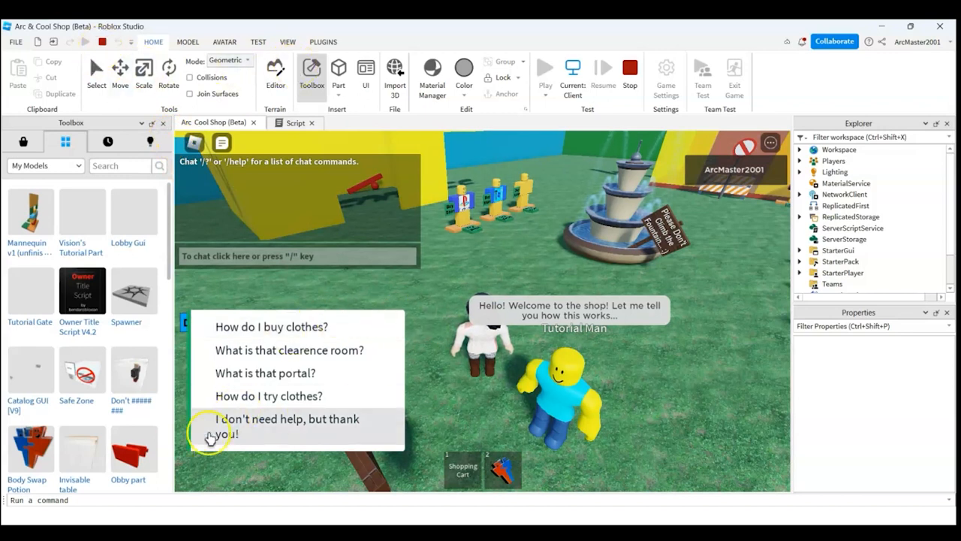
pyautogui.click(210, 440)
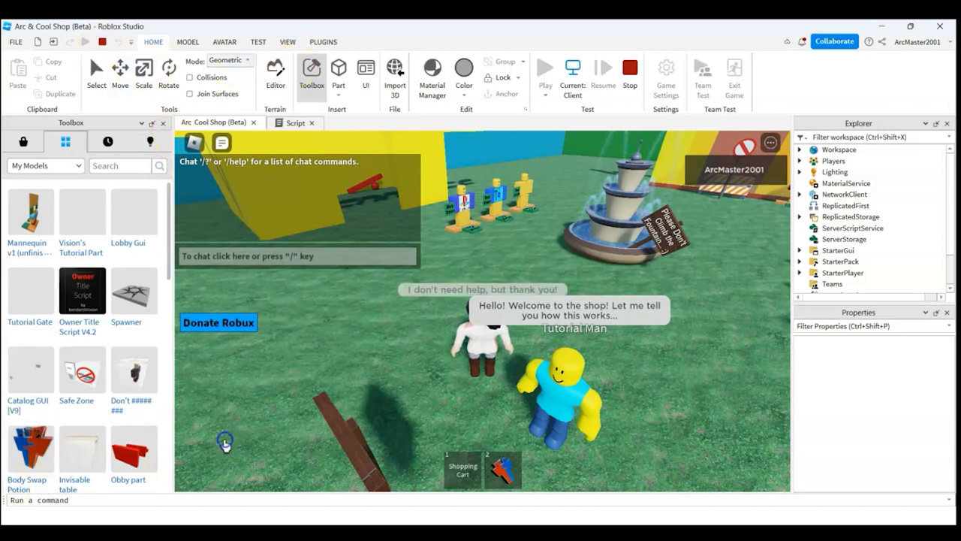
pyautogui.press('s')
pyautogui.moveTo(635, 291); pyautogui.dragTo(636, 290, button='right')
pyautogui.press('w')
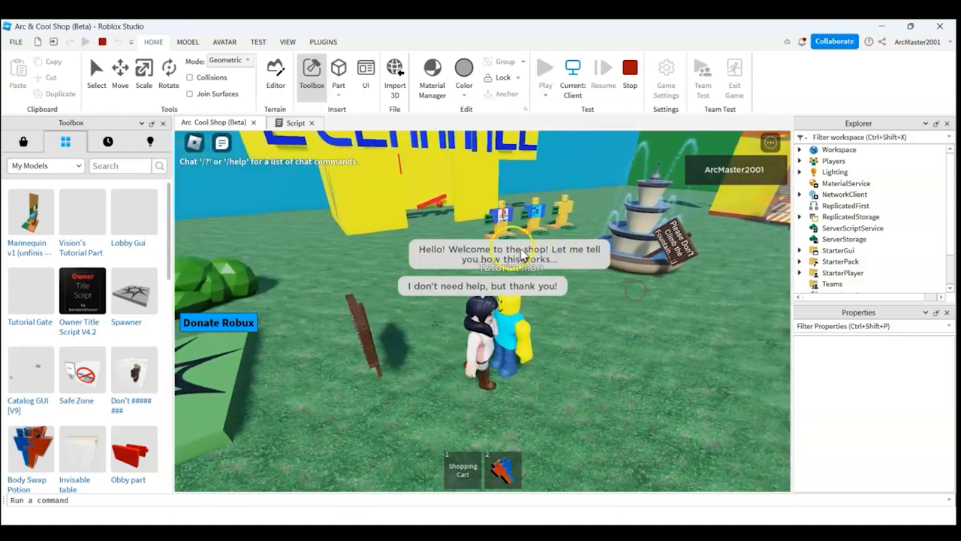
pyautogui.press('a')
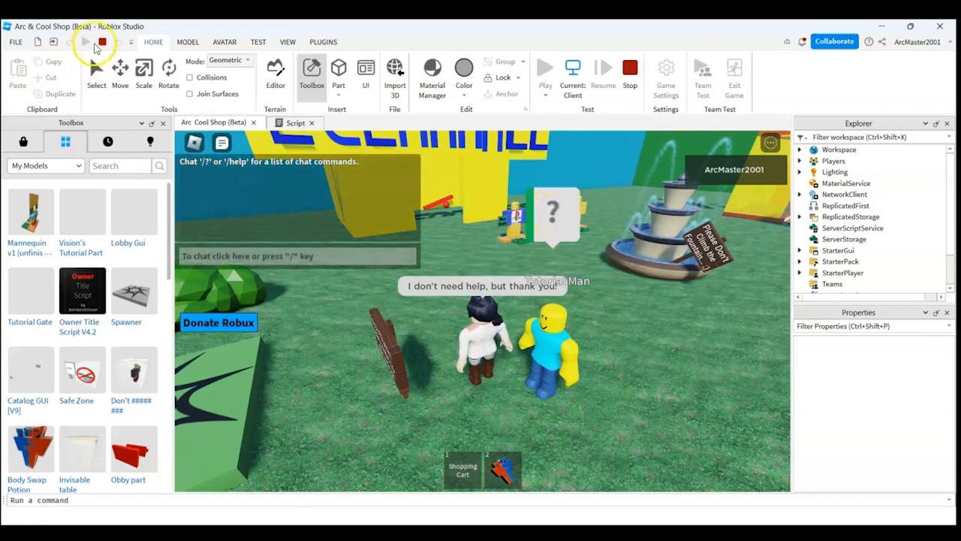
# Compare the dialog bubbles of the existing and new Tutorial Man in the playtest, and stop the test
pyautogui.moveTo(600, 273); pyautogui.dragTo(600, 271, button='right')
pyautogui.press('w')
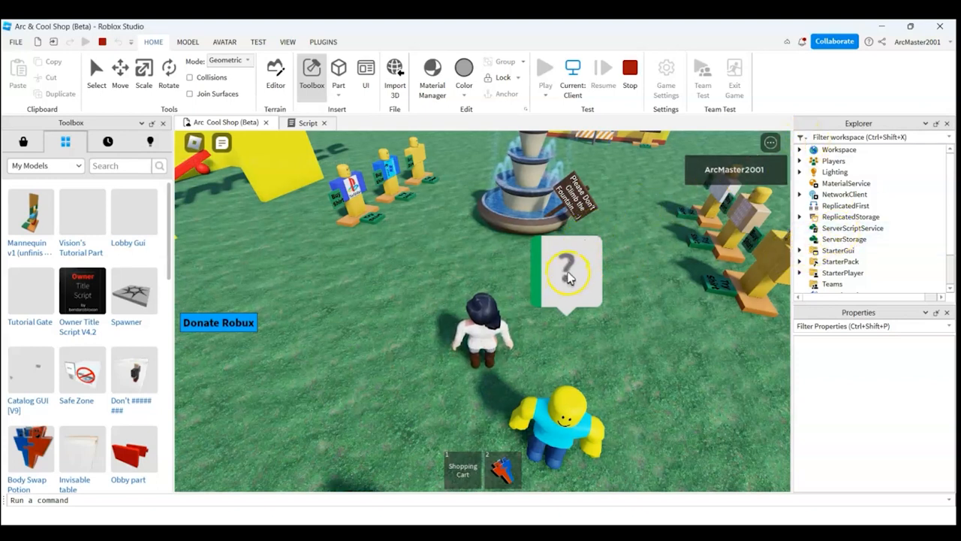
pyautogui.moveTo(751, 234); pyautogui.dragTo(746, 238, button='right')
pyautogui.moveTo(577, 274); pyautogui.dragTo(568, 274, button='right')
pyautogui.press('w')
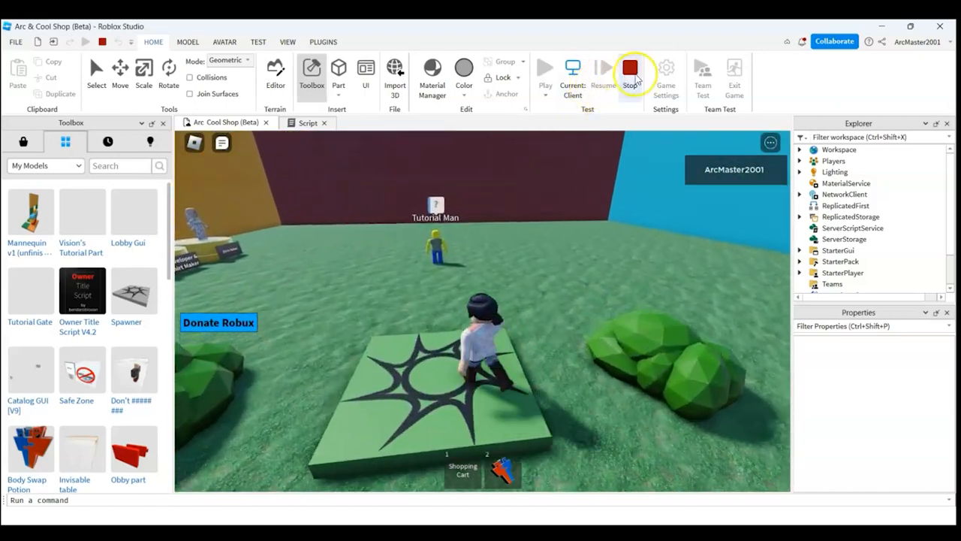
pyautogui.click(632, 71)
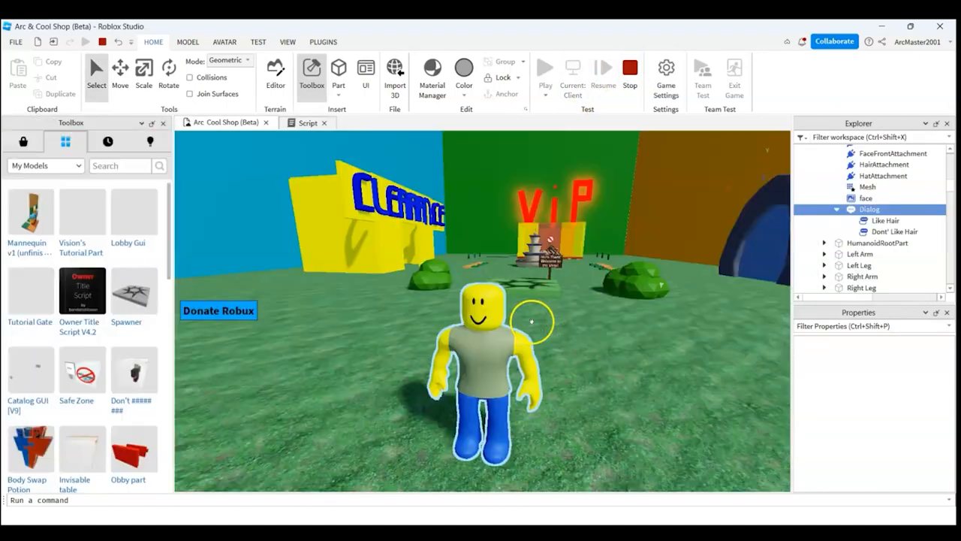
pyautogui.moveTo(556, 321); pyautogui.dragTo(571, 335, button='right')
pyautogui.press('s')
pyautogui.press('w')
pyautogui.press('s')
pyautogui.moveTo(517, 353); pyautogui.dragTo(517, 354, button='right')
pyautogui.press('w')
pyautogui.press('s')
pyautogui.press('w')
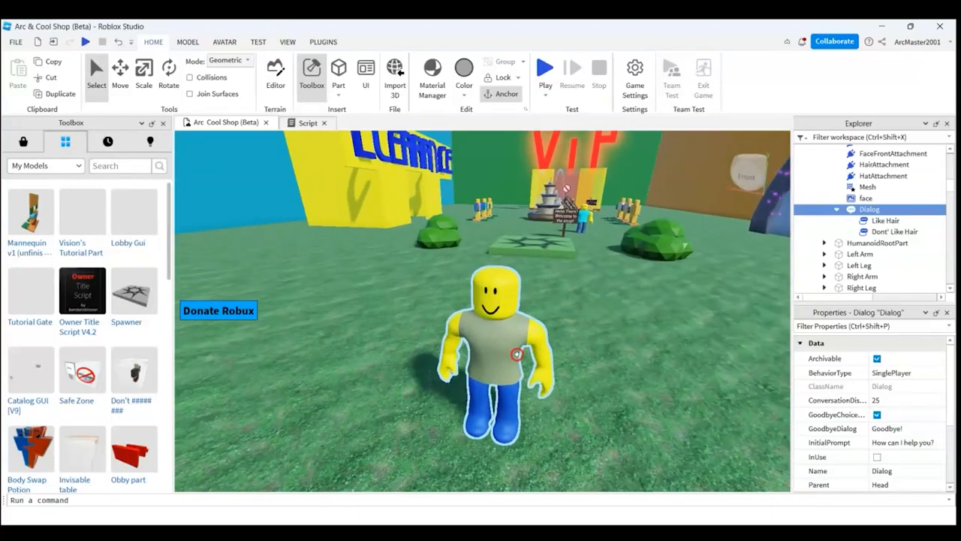